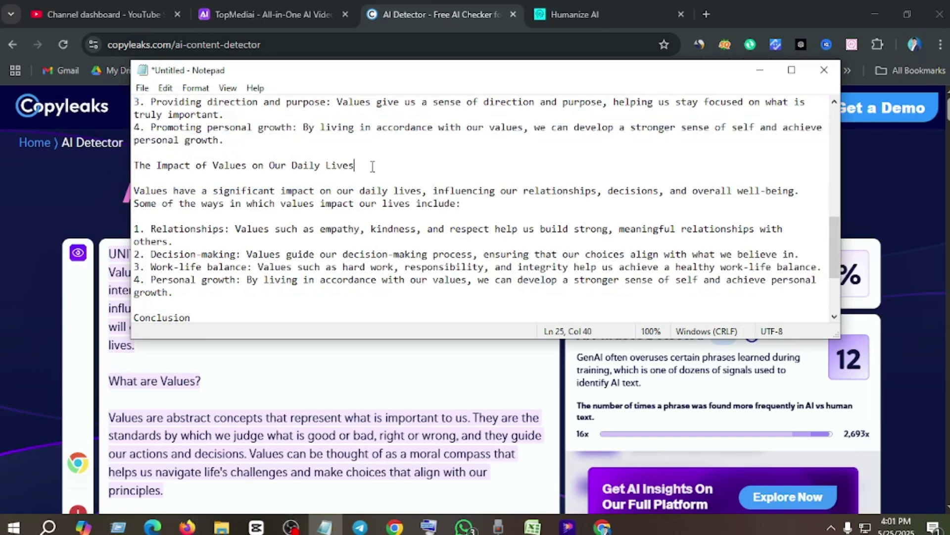
- Copy the entire article about values from the Notepad document and return to the Copyleaks AI detector page
{"action": "key", "text": "ctrl+a"}
{"action": "right_click", "coordinate": [168, 162]}
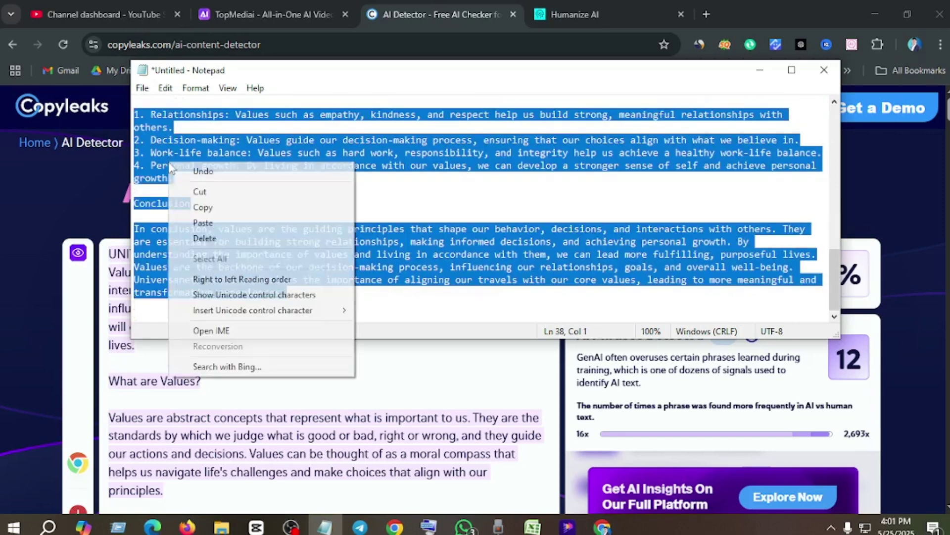
{"action": "left_click", "coordinate": [200, 208]}
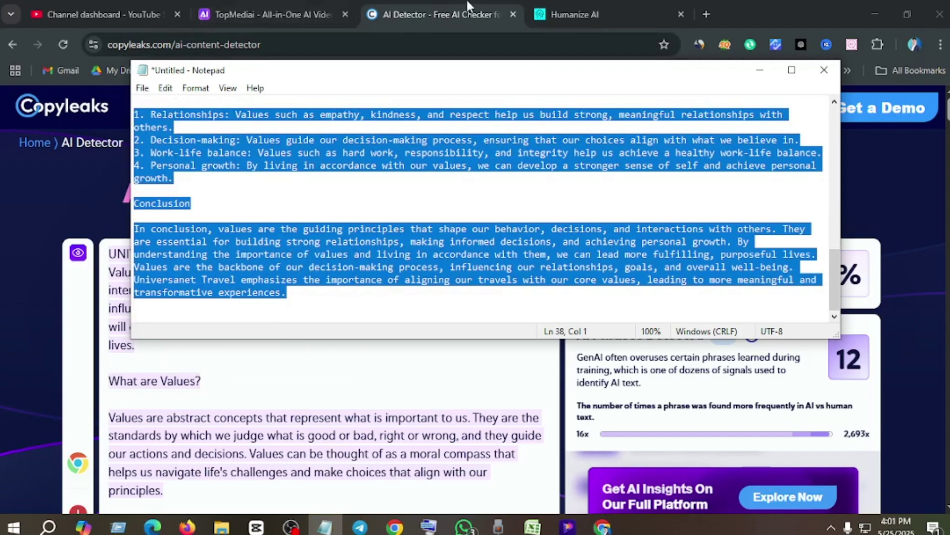
{"action": "left_click", "coordinate": [208, 31]}
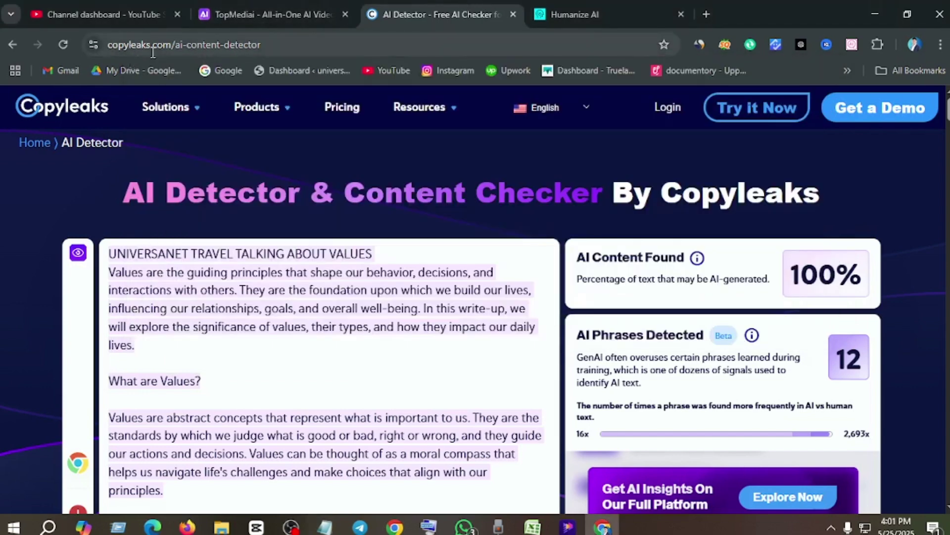
- Review the Copyleaks analysis of the article, including the AI Content Found percentage and detected AI phrases
{"action": "scroll", "coordinate": [157, 204], "scroll_direction": "down", "scroll_amount": 4}
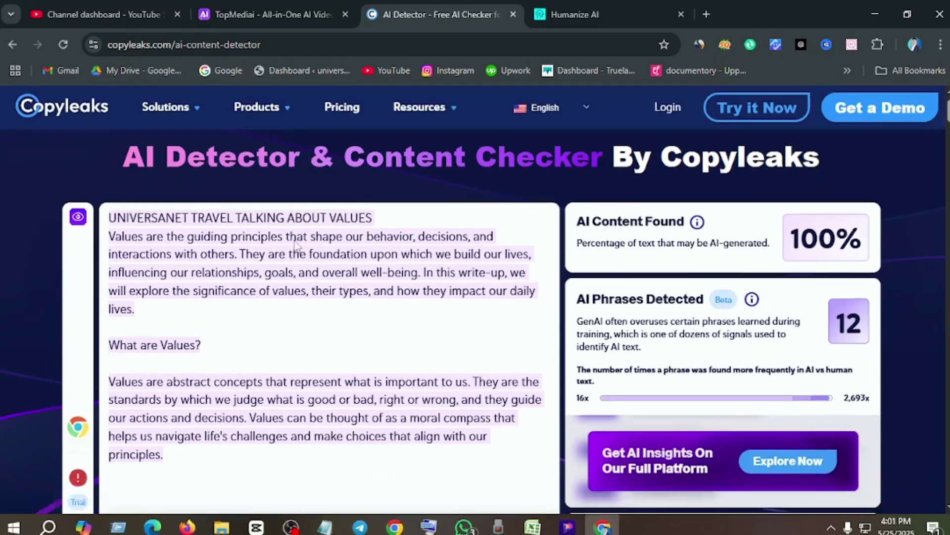
{"action": "scroll", "coordinate": [200, 337], "scroll_direction": "up", "scroll_amount": 1}
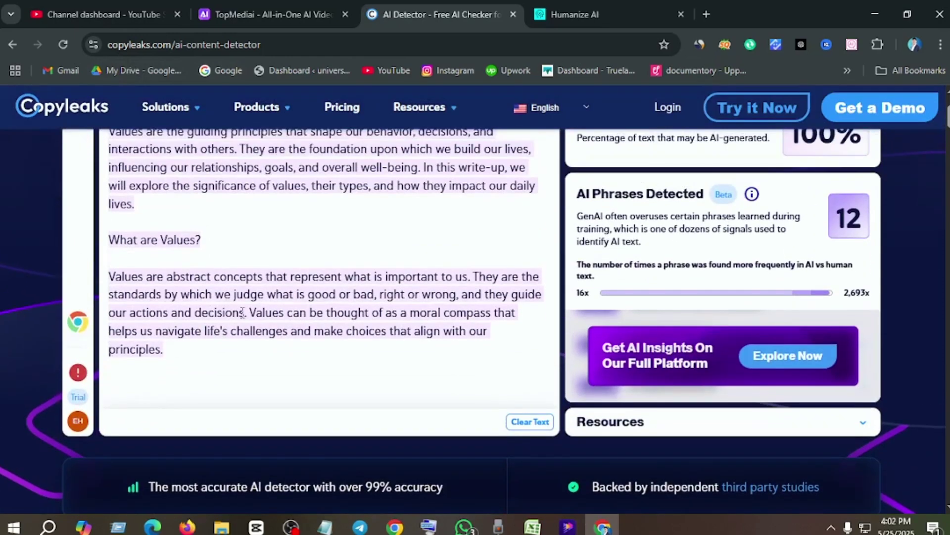
{"action": "scroll", "coordinate": [242, 313], "scroll_direction": "up", "scroll_amount": 2}
{"action": "scroll", "coordinate": [638, 315], "scroll_direction": "down", "scroll_amount": 3}
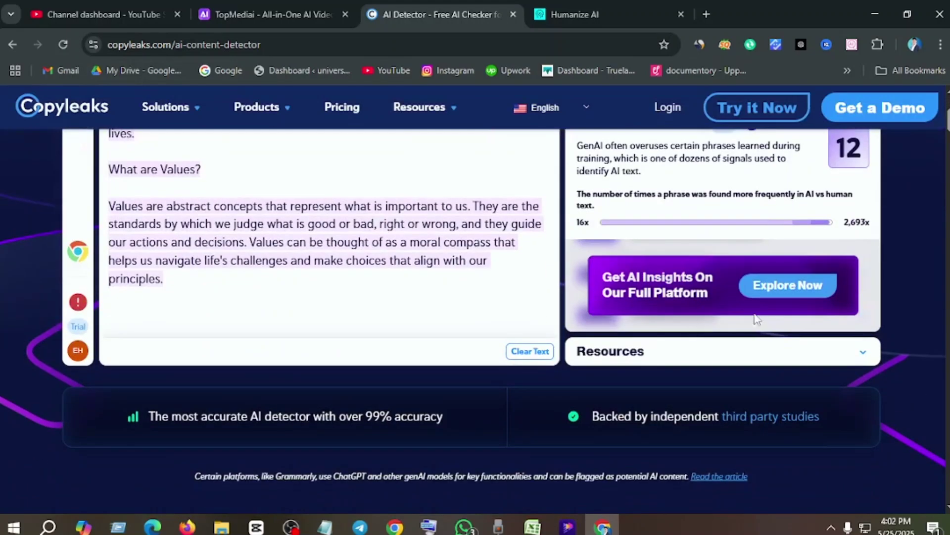
{"action": "scroll", "coordinate": [756, 318], "scroll_direction": "up", "scroll_amount": 4}
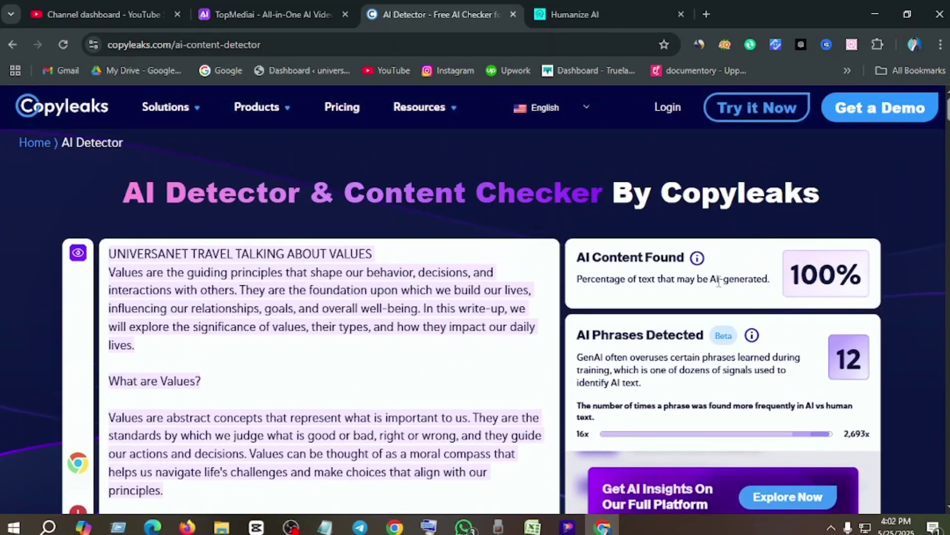
{"action": "left_click_drag", "start_coordinate": [711, 278], "coordinate": [778, 285]}
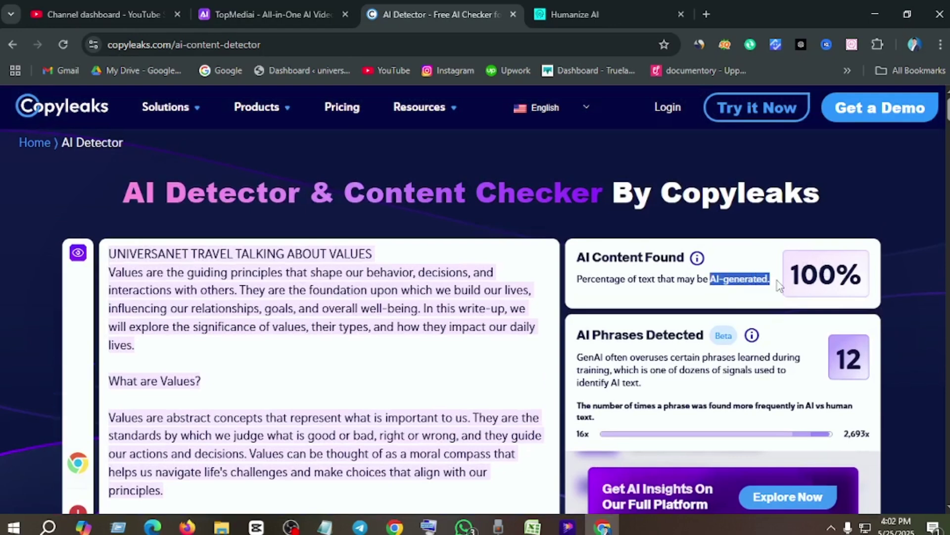
{"action": "left_click", "coordinate": [782, 276]}
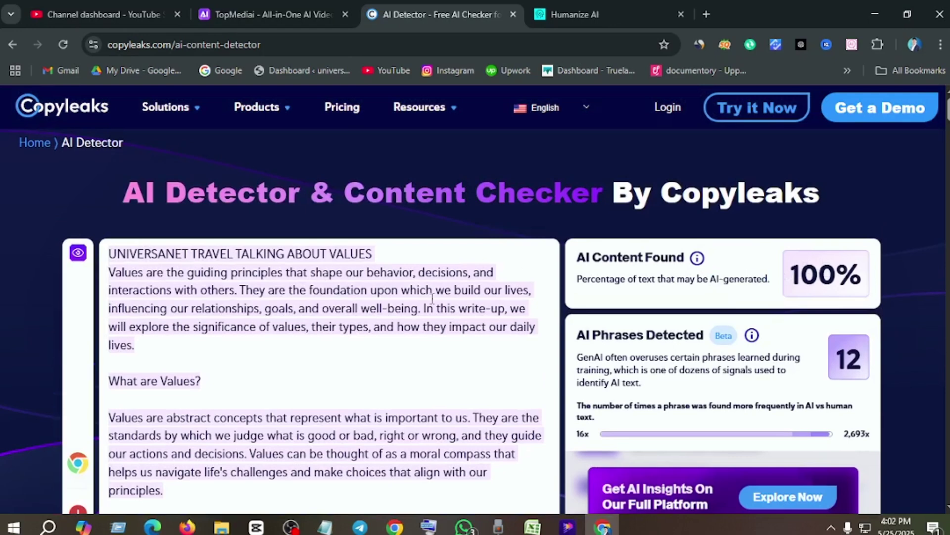
- Open the AIHumanize.io website from the Google results for "content humanizer free tool"
{"action": "scroll", "coordinate": [374, 297], "scroll_direction": "down", "scroll_amount": 2}
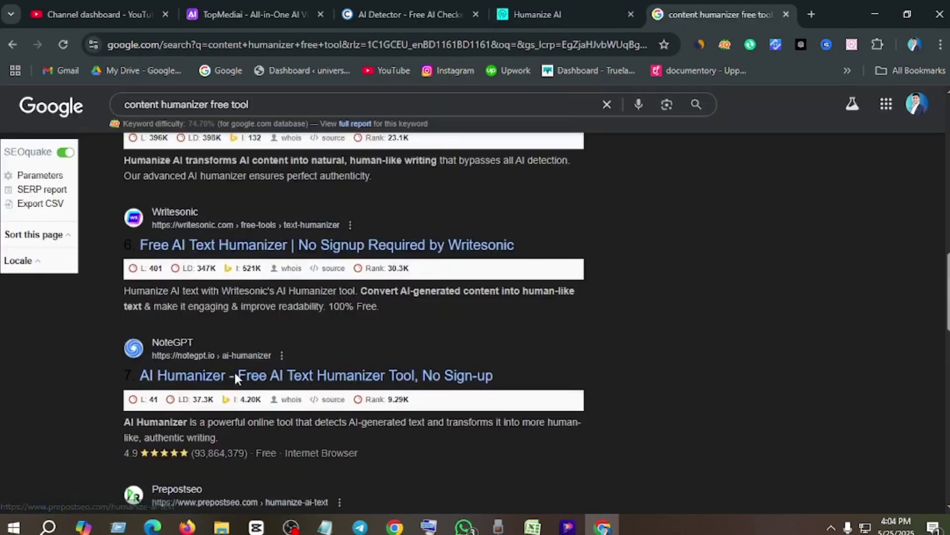
{"action": "scroll", "coordinate": [232, 370], "scroll_direction": "up", "scroll_amount": 2}
{"action": "scroll", "coordinate": [230, 368], "scroll_direction": "up", "scroll_amount": 1}
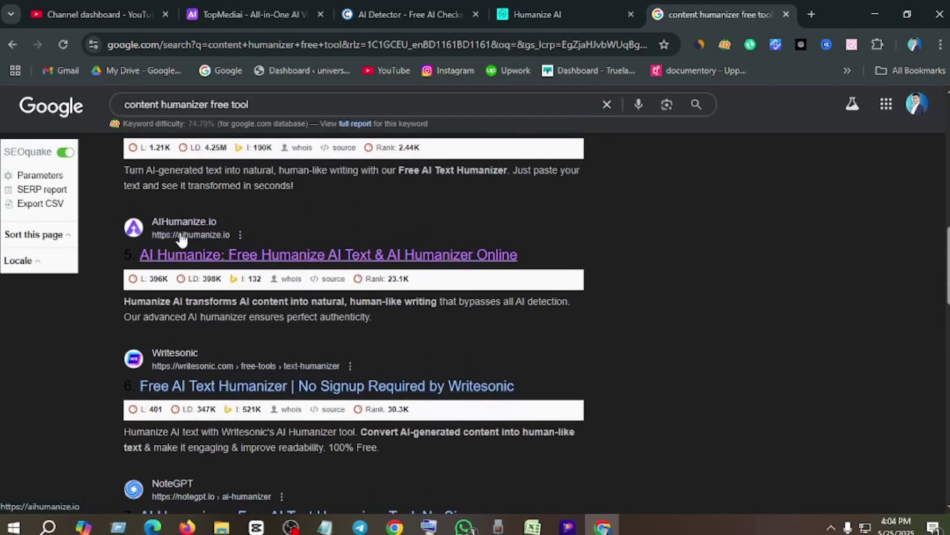
{"action": "left_click", "coordinate": [196, 231]}
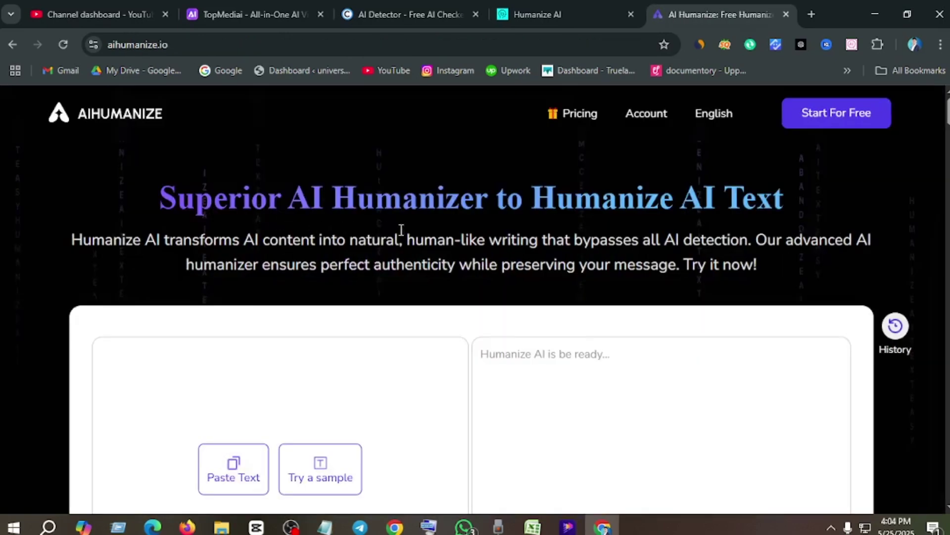
- Copy the full article from Notepad and paste it into the AIHumanize input box, checking it through to the conclusion
{"action": "scroll", "coordinate": [246, 257], "scroll_direction": "down", "scroll_amount": 5}
{"action": "scroll", "coordinate": [246, 248], "scroll_direction": "up", "scroll_amount": 3}
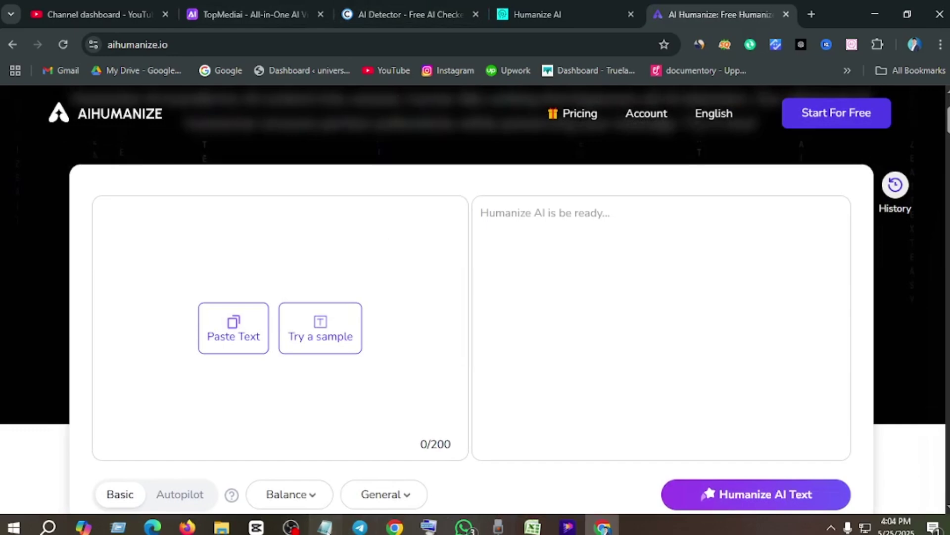
{"action": "left_click", "coordinate": [324, 525]}
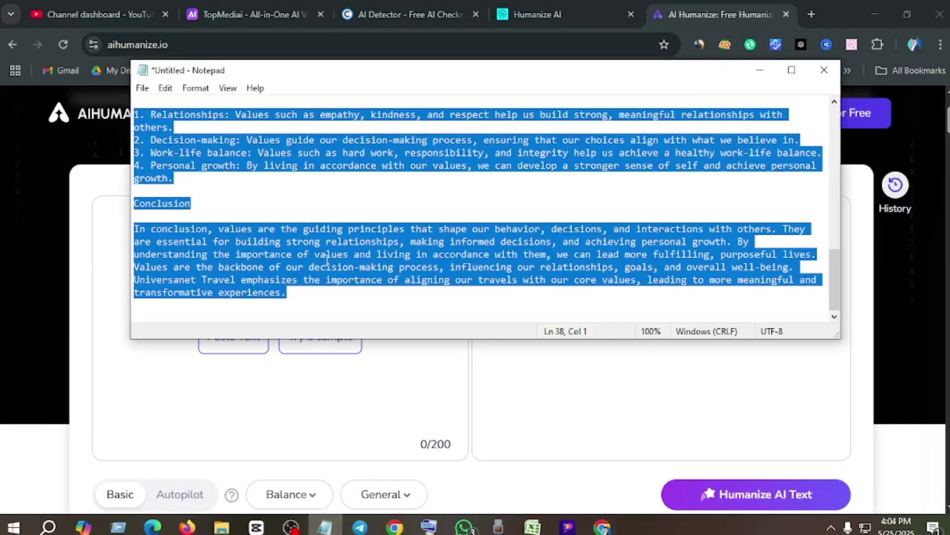
{"action": "scroll", "coordinate": [312, 262], "scroll_direction": "up", "scroll_amount": 7}
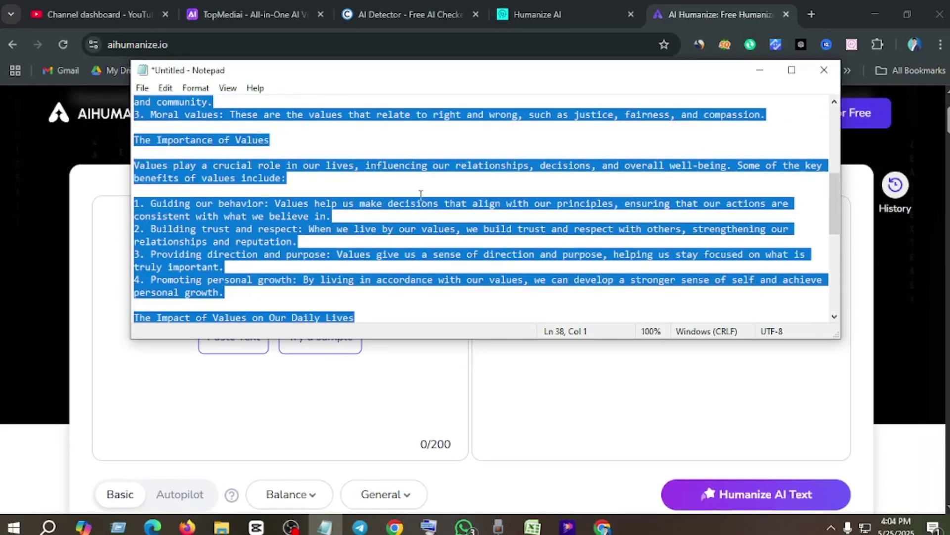
{"action": "right_click", "coordinate": [328, 175]}
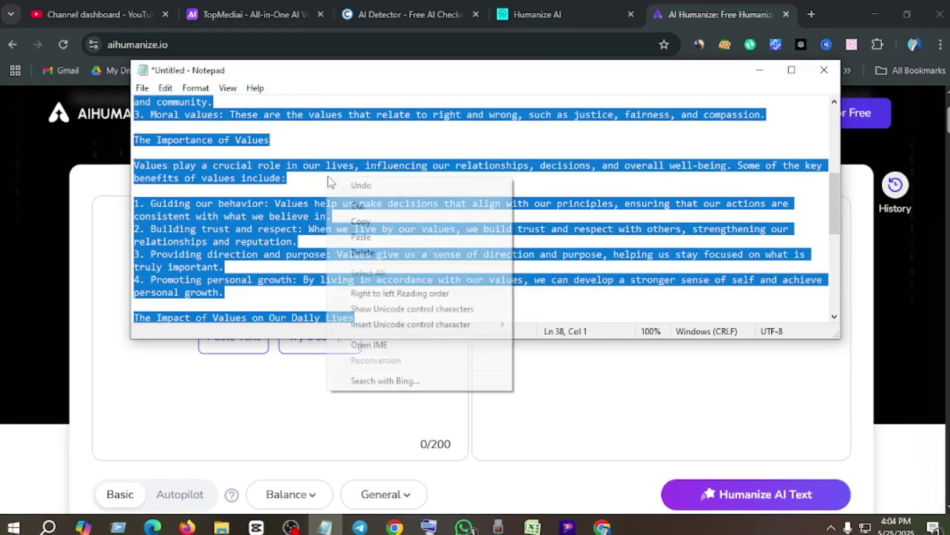
{"action": "left_click", "coordinate": [362, 222]}
{"action": "left_click", "coordinate": [745, 4]}
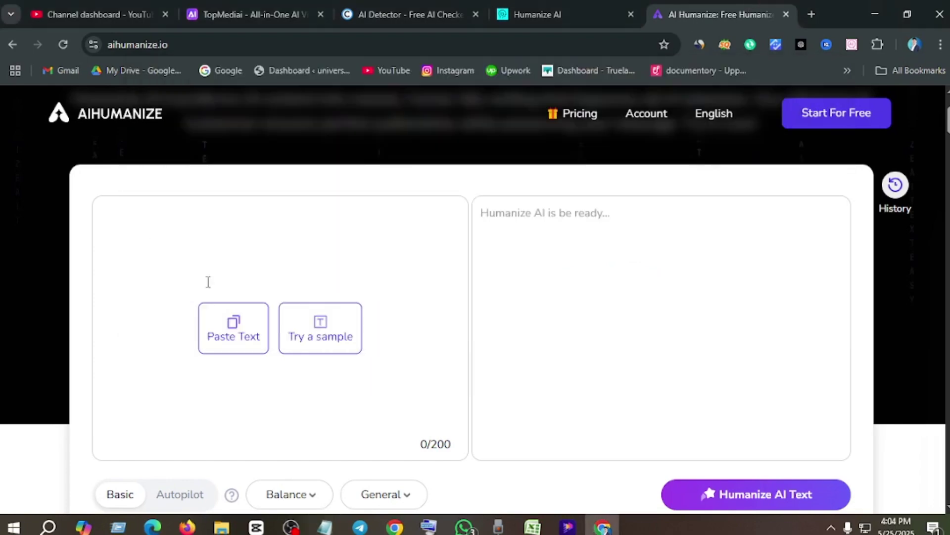
{"action": "left_click", "coordinate": [226, 328]}
{"action": "scroll", "coordinate": [263, 324], "scroll_direction": "down", "scroll_amount": 4}
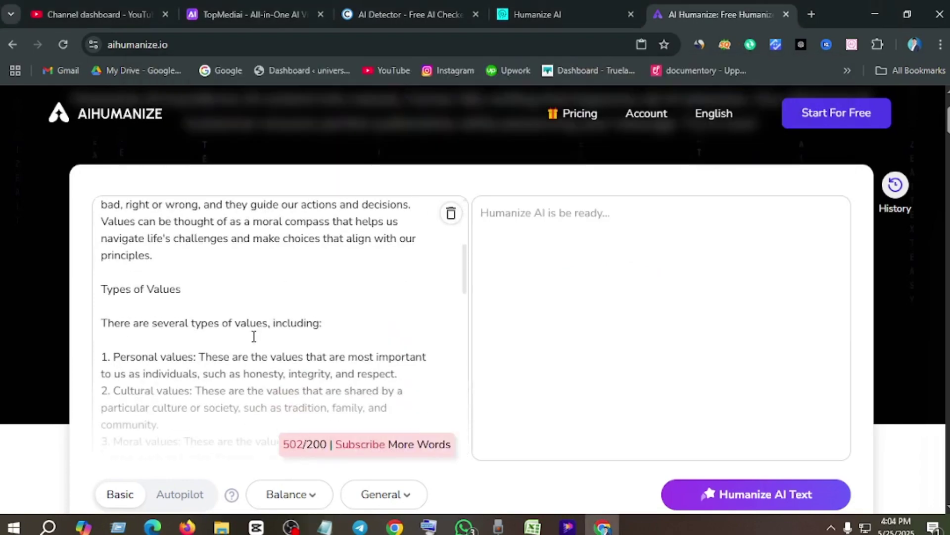
{"action": "scroll", "coordinate": [254, 336], "scroll_direction": "down", "scroll_amount": 10}
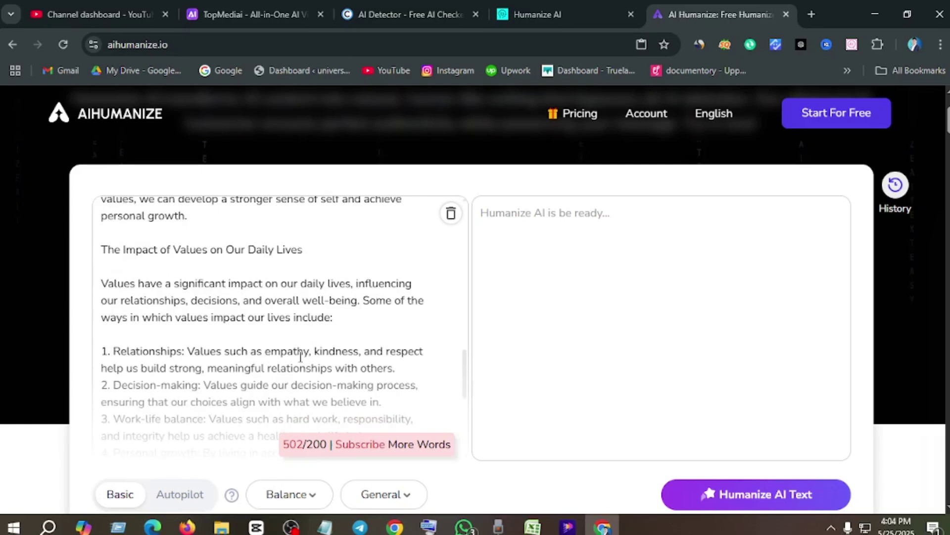
{"action": "scroll", "coordinate": [301, 356], "scroll_direction": "down", "scroll_amount": 10}
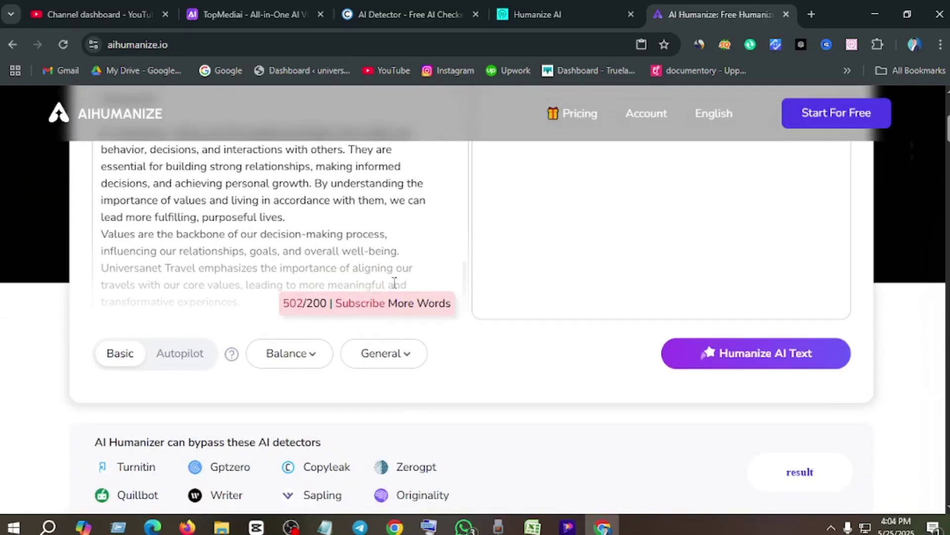
{"action": "left_click_drag", "start_coordinate": [414, 277], "coordinate": [346, 111]}
- Copy only the Notepad text from the article's title through the "Types of Values" heading and return to AIHumanize
{"action": "left_click", "coordinate": [324, 527]}
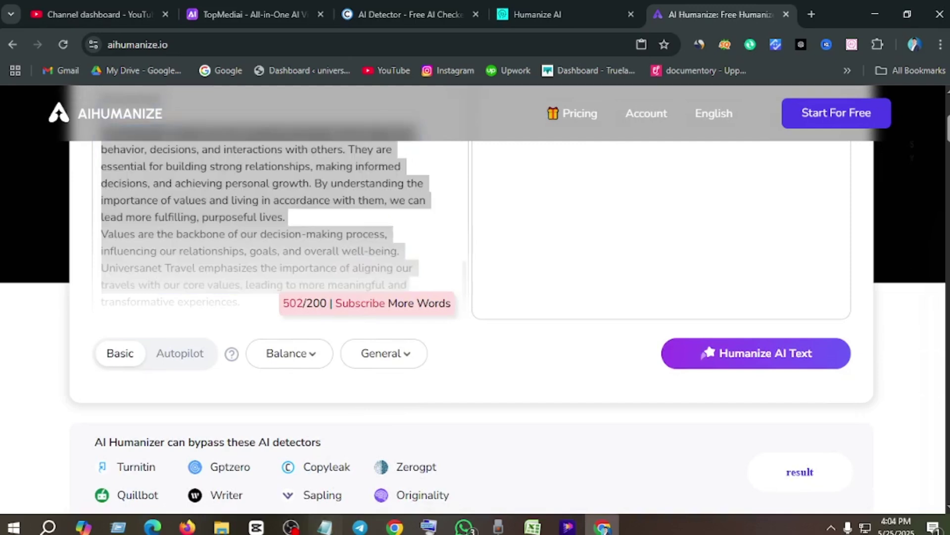
{"action": "left_click_drag", "start_coordinate": [830, 203], "coordinate": [833, 133]}
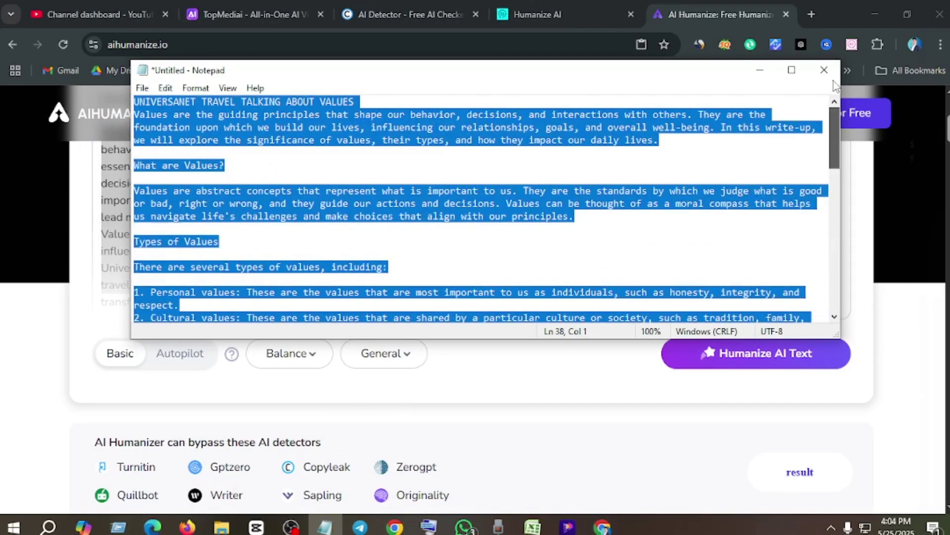
{"action": "left_click", "coordinate": [187, 128]}
{"action": "left_click_drag", "start_coordinate": [134, 101], "coordinate": [409, 267]}
{"action": "left_click", "coordinate": [275, 204]}
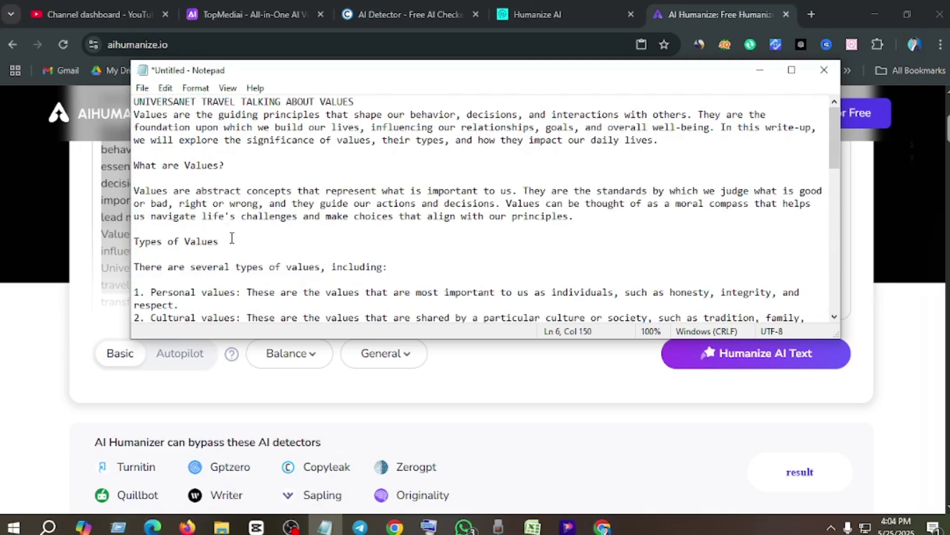
{"action": "left_click_drag", "start_coordinate": [232, 241], "coordinate": [124, 98]}
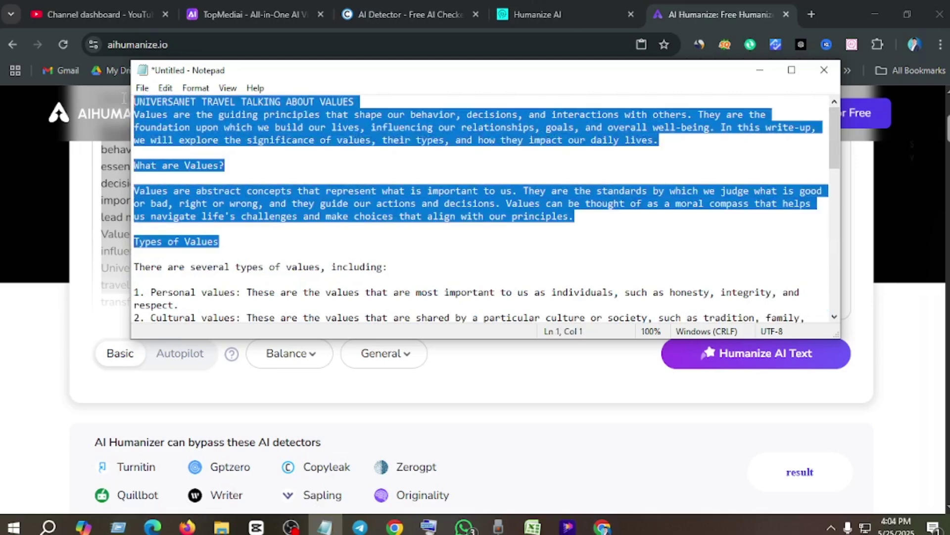
{"action": "right_click", "coordinate": [307, 193]}
{"action": "left_click", "coordinate": [340, 236]}
{"action": "left_click", "coordinate": [696, 6]}
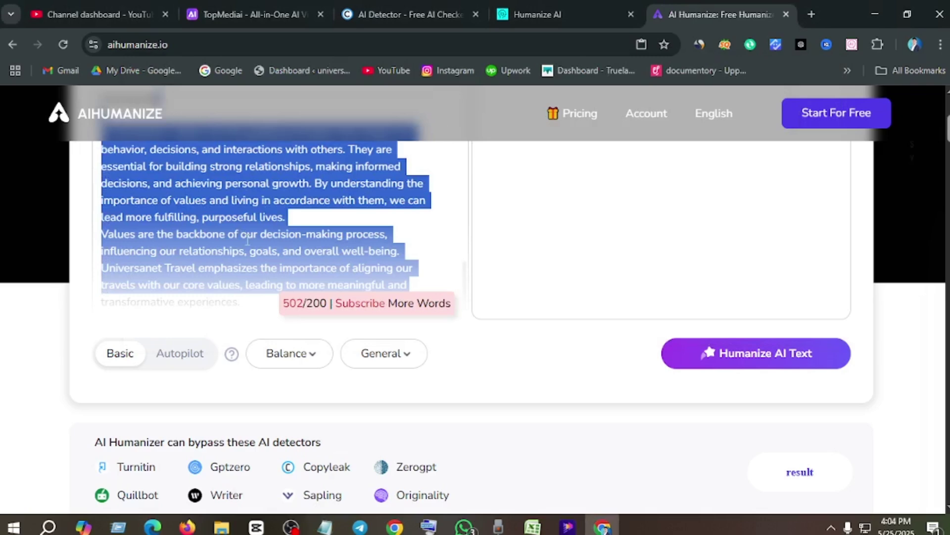
- Replace the full article in the AIHumanize input box with the copied excerpt
{"action": "left_click", "coordinate": [333, 265]}
{"action": "scroll", "coordinate": [331, 270], "scroll_direction": "up", "scroll_amount": 10}
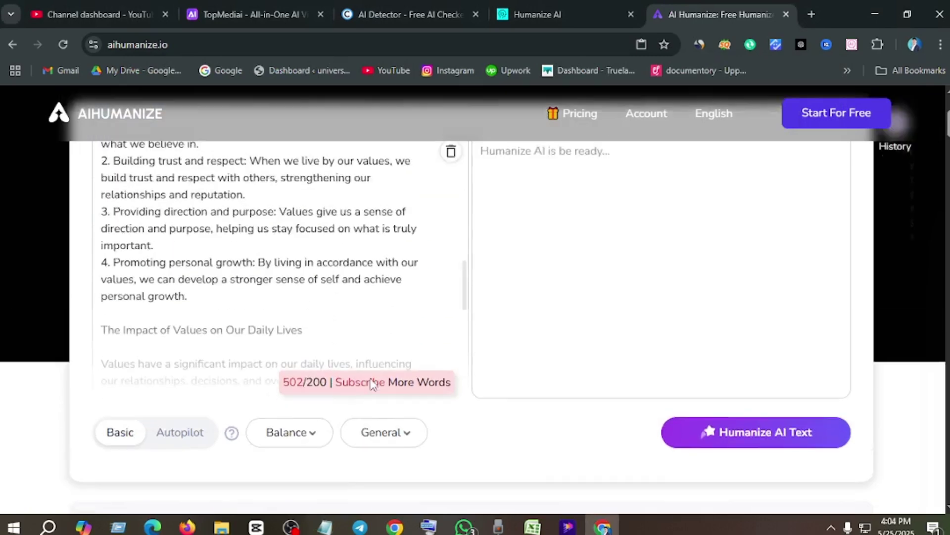
{"action": "left_click", "coordinate": [450, 214]}
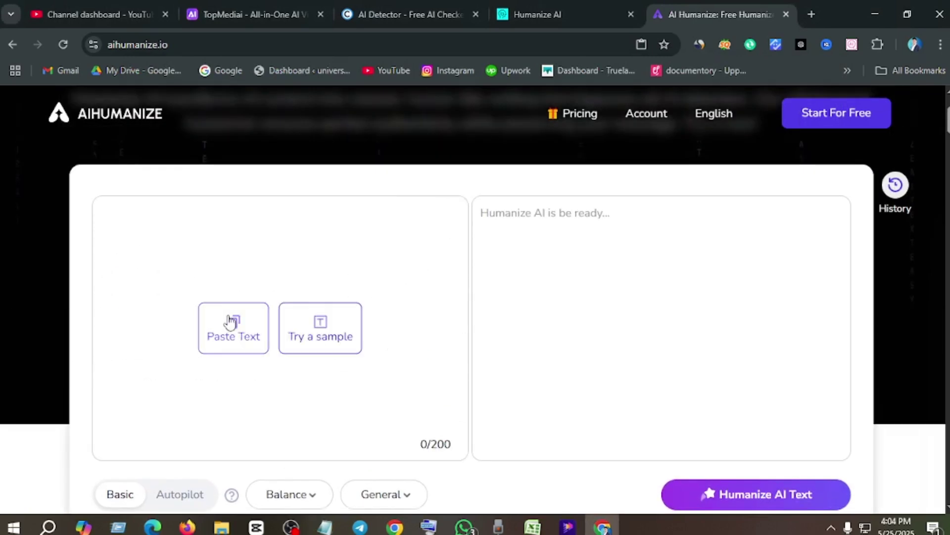
{"action": "left_click", "coordinate": [233, 322]}
- Run the AI text humanizer on the pasted excerpt
{"action": "scroll", "coordinate": [241, 317], "scroll_direction": "down", "scroll_amount": 6}
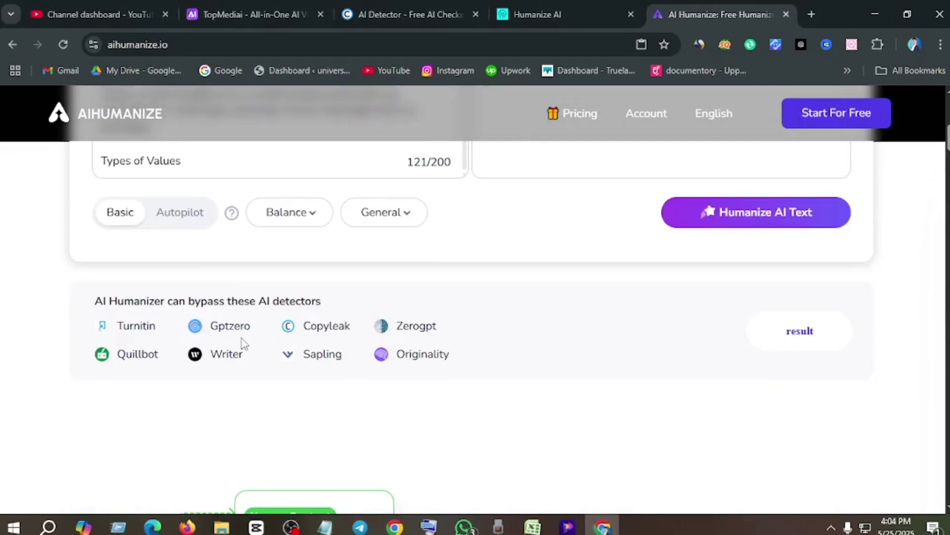
{"action": "scroll", "coordinate": [240, 340], "scroll_direction": "up", "scroll_amount": 3}
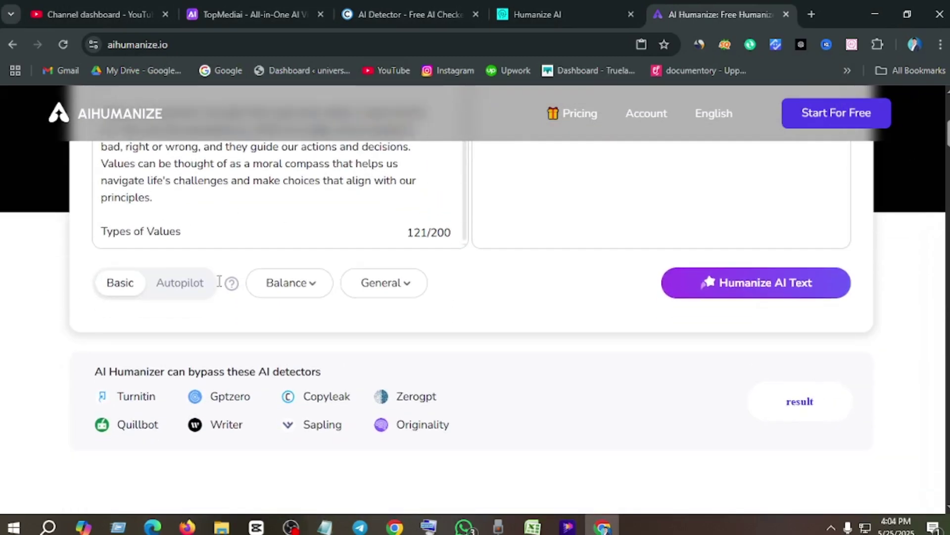
{"action": "scroll", "coordinate": [209, 311], "scroll_direction": "up", "scroll_amount": 1}
{"action": "left_click", "coordinate": [728, 424]}
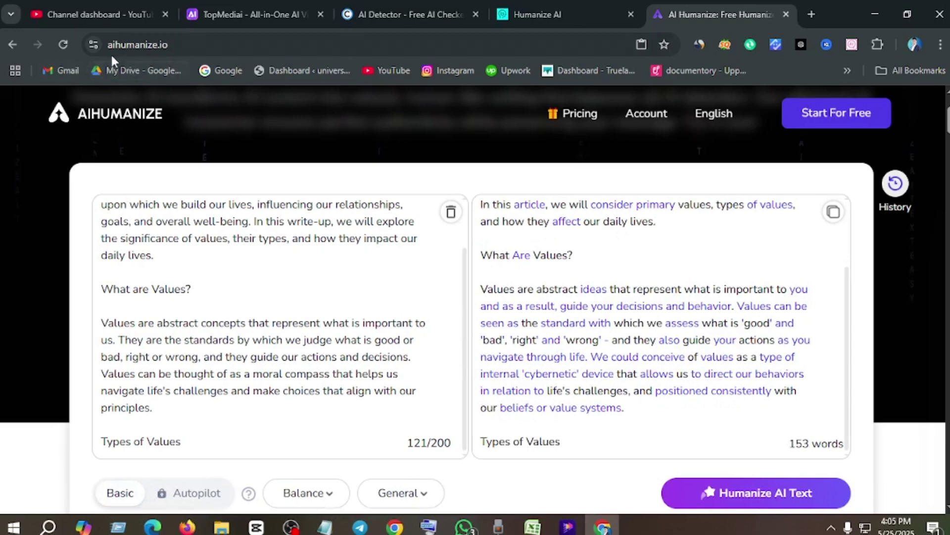
- Examine the AI score, the list of AI detectors and the rewritten text for the humanized excerpt
{"action": "scroll", "coordinate": [576, 302], "scroll_direction": "down", "scroll_amount": 4}
{"action": "scroll", "coordinate": [549, 302], "scroll_direction": "down", "scroll_amount": 2}
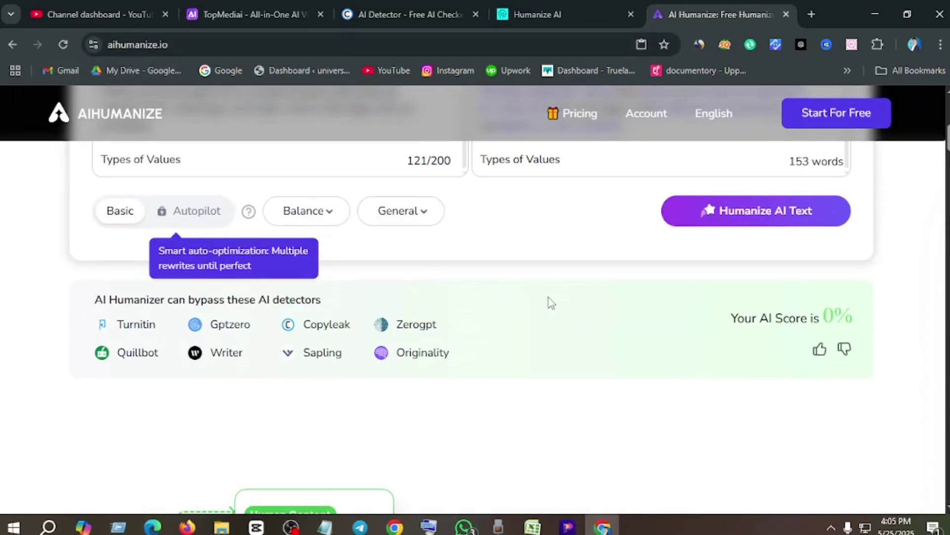
{"action": "scroll", "coordinate": [547, 301], "scroll_direction": "up", "scroll_amount": 2}
{"action": "scroll", "coordinate": [547, 301], "scroll_direction": "down", "scroll_amount": 2}
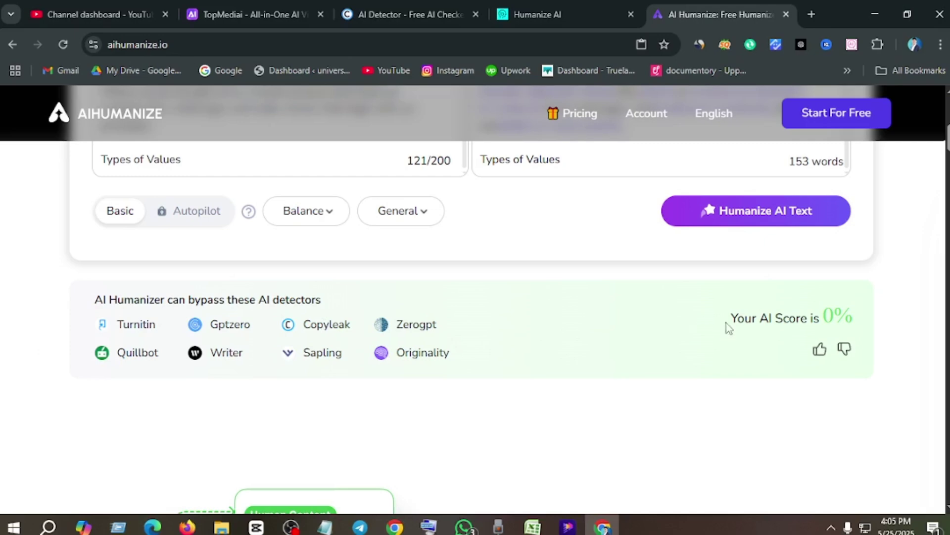
{"action": "left_click_drag", "start_coordinate": [441, 317], "coordinate": [666, 340]}
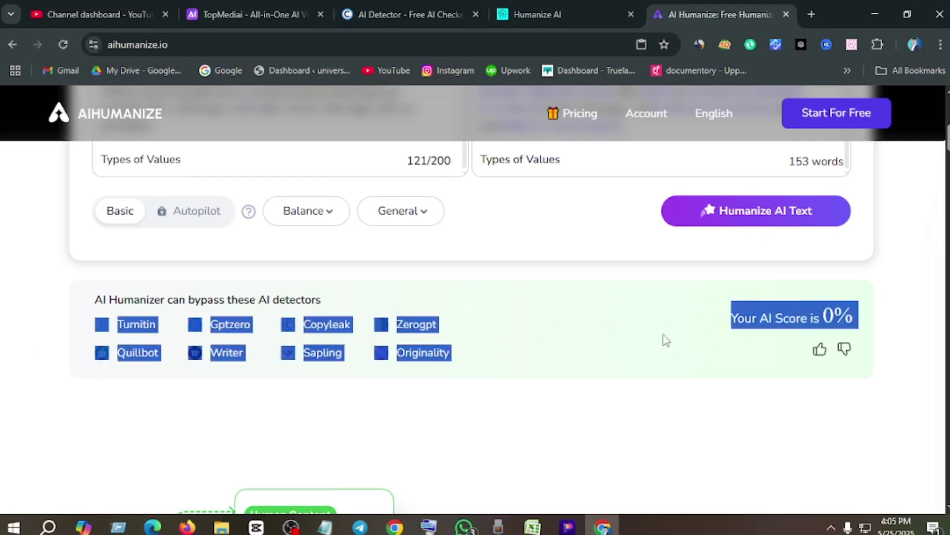
{"action": "left_click", "coordinate": [665, 339]}
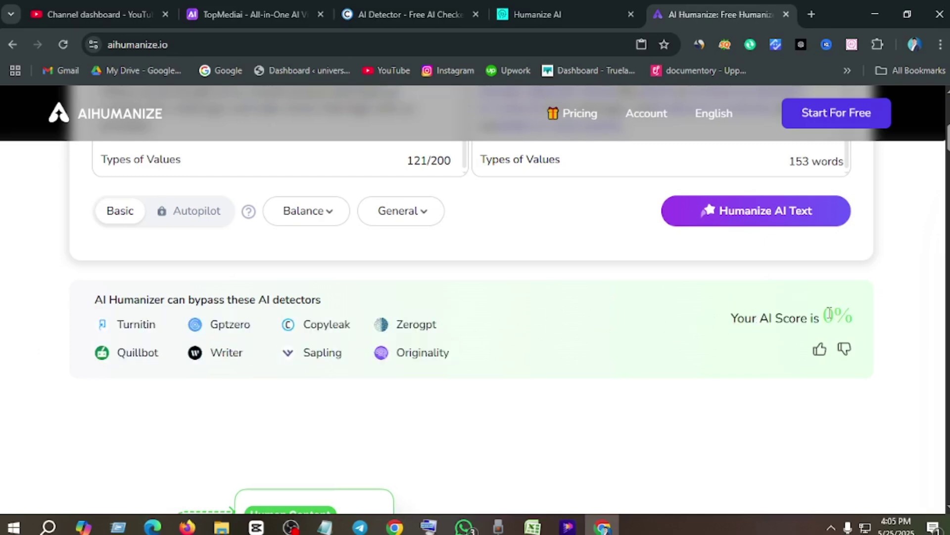
{"action": "scroll", "coordinate": [693, 312], "scroll_direction": "up", "scroll_amount": 7}
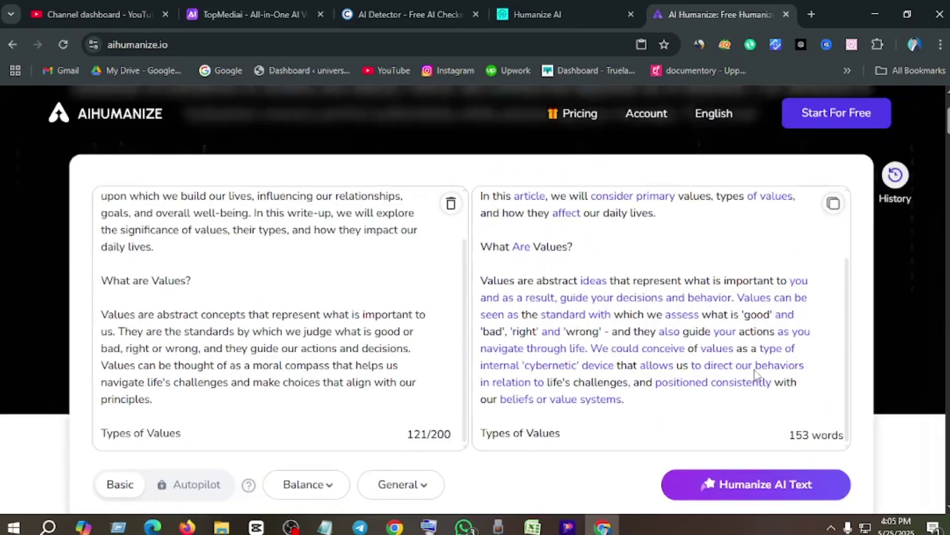
- Copy the humanized excerpt from AIHumanize and paste it into a new Notepad document
{"action": "scroll", "coordinate": [690, 361], "scroll_direction": "down", "scroll_amount": 3}
{"action": "scroll", "coordinate": [696, 317], "scroll_direction": "up", "scroll_amount": 3}
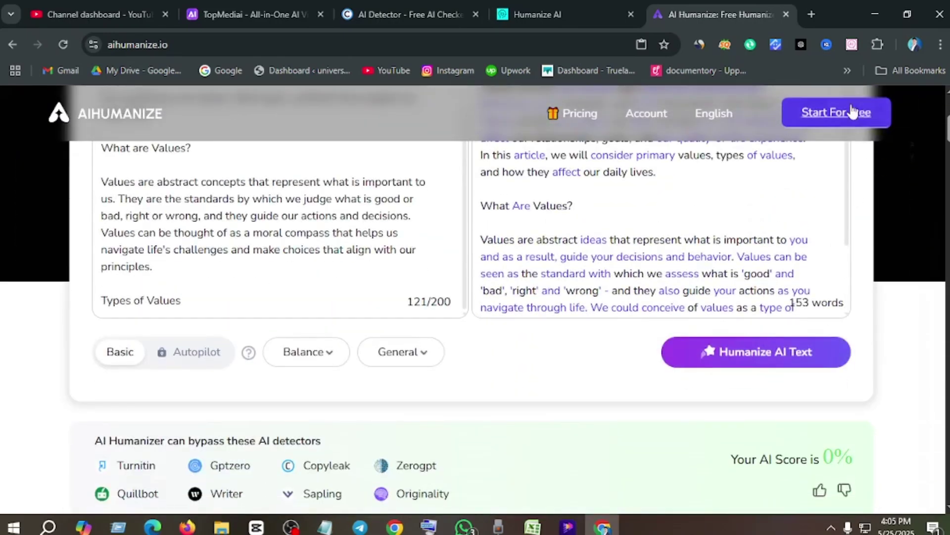
{"action": "scroll", "coordinate": [787, 181], "scroll_direction": "up", "scroll_amount": 4}
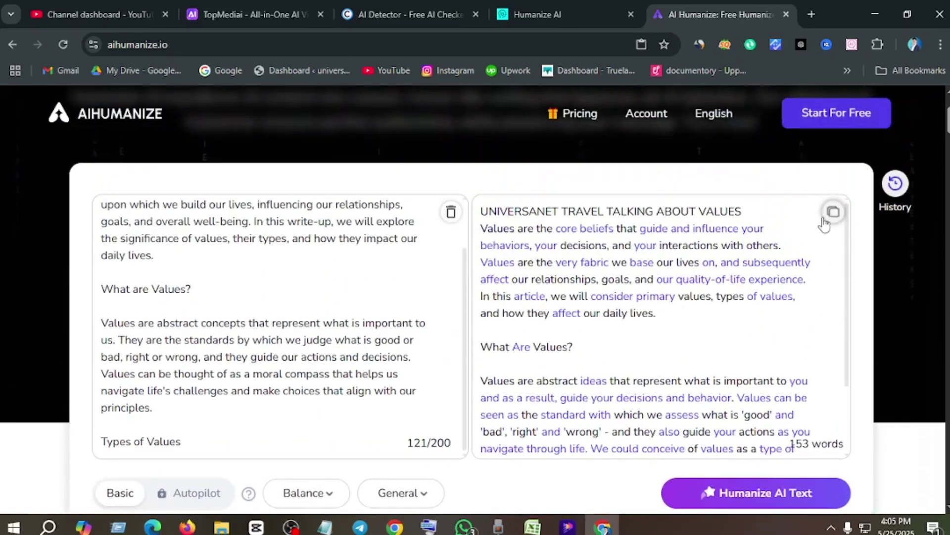
{"action": "left_click", "coordinate": [833, 212]}
{"action": "left_click", "coordinate": [327, 525]}
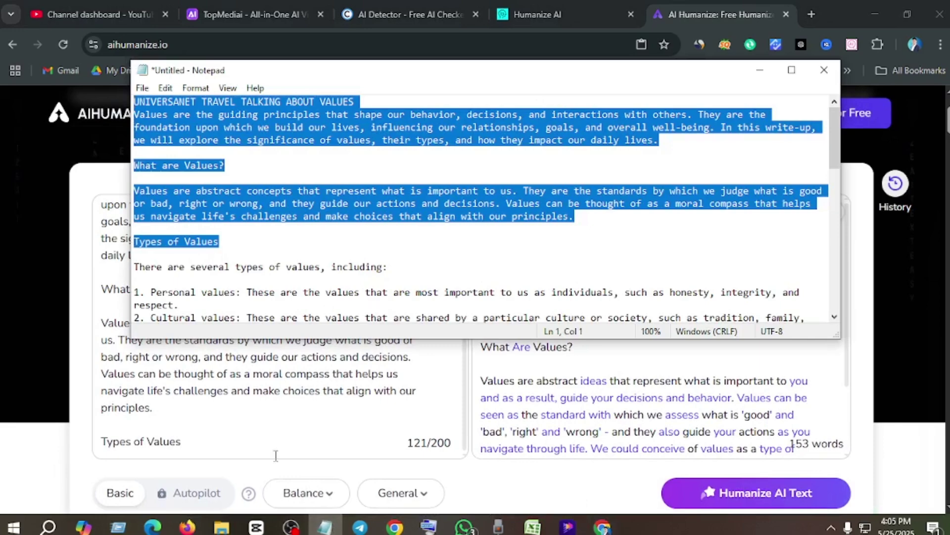
{"action": "right_click", "coordinate": [324, 525]}
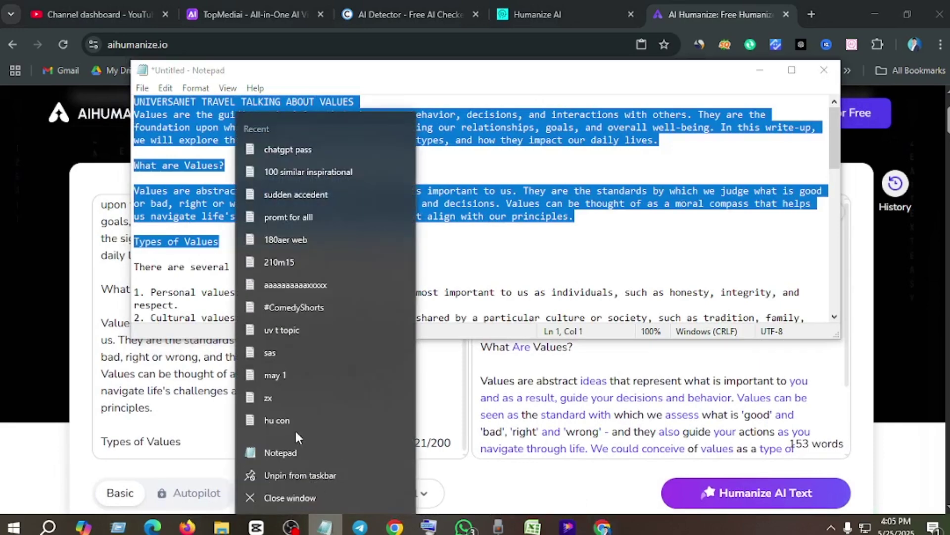
{"action": "left_click", "coordinate": [278, 450]}
{"action": "right_click", "coordinate": [325, 79]}
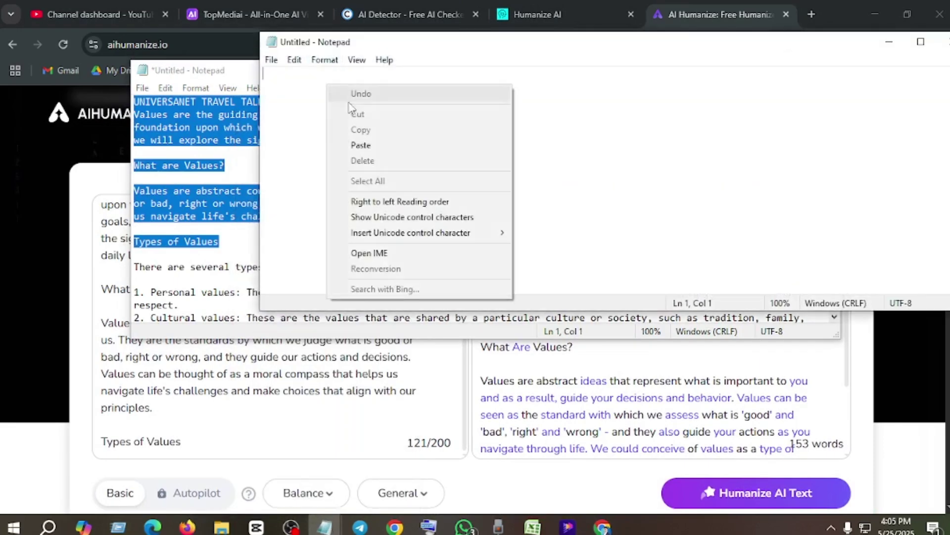
{"action": "left_click", "coordinate": [350, 143]}
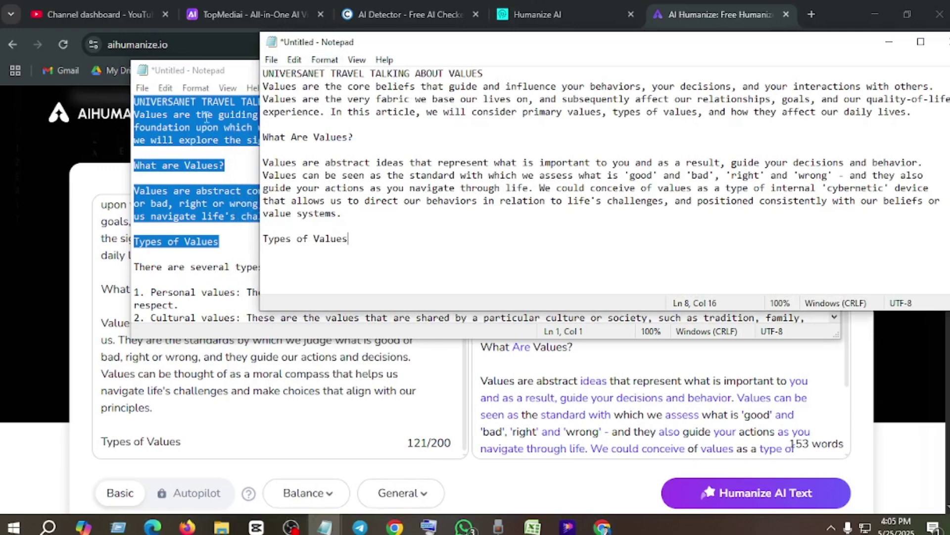
- Place the new Notepad document beside the original article and compare their wording, highlighting "core beliefs" in the humanized version
{"action": "left_click_drag", "start_coordinate": [471, 49], "coordinate": [636, 90]}
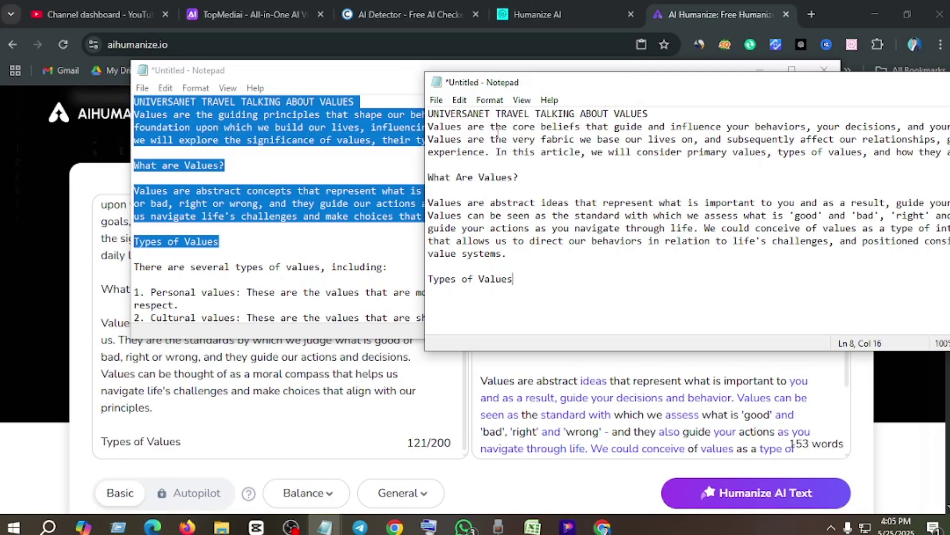
{"action": "left_click_drag", "start_coordinate": [510, 129], "coordinate": [582, 130]}
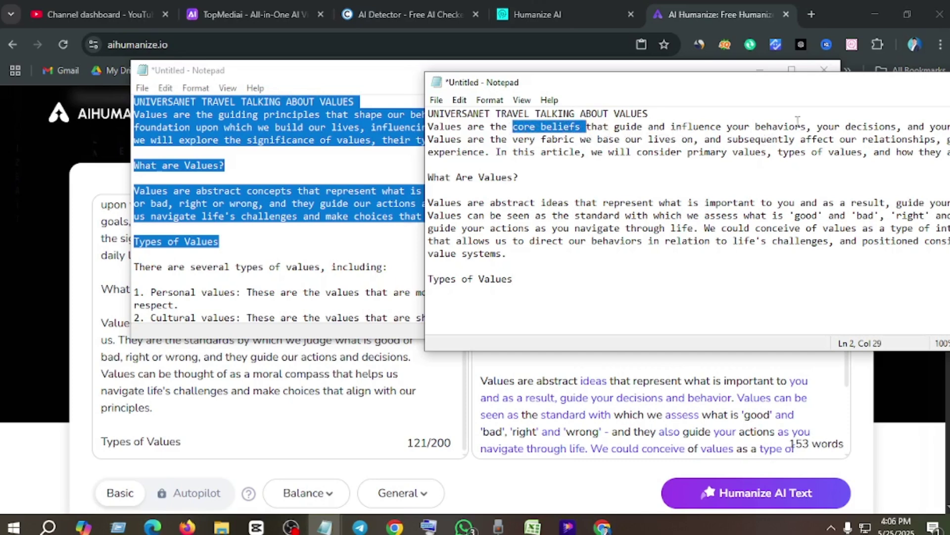
{"action": "left_click_drag", "start_coordinate": [632, 92], "coordinate": [469, 164]}
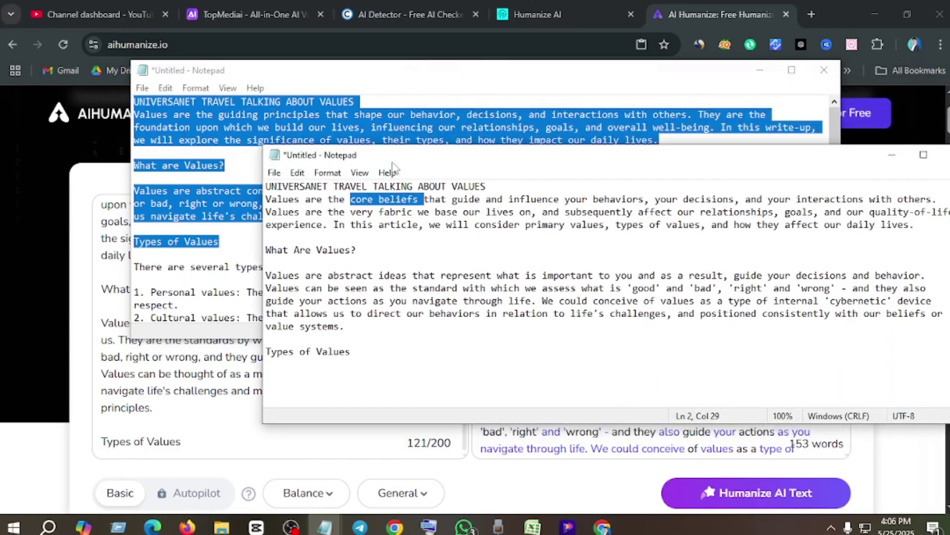
{"action": "left_click_drag", "start_coordinate": [541, 159], "coordinate": [615, 81]}
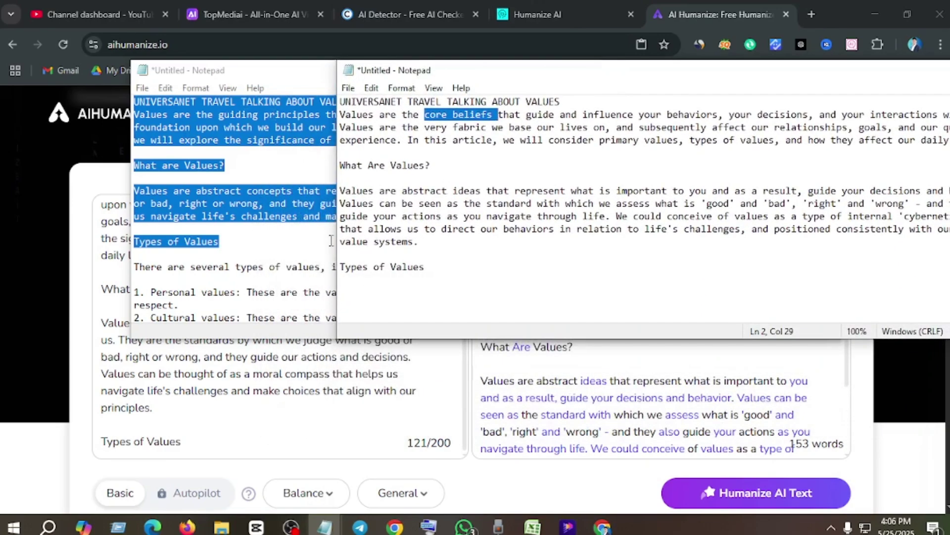
- Copy the original article's text from "There are several types of values" through "Some of the ways in which values impact our lives include:"
{"action": "left_click", "coordinate": [228, 244]}
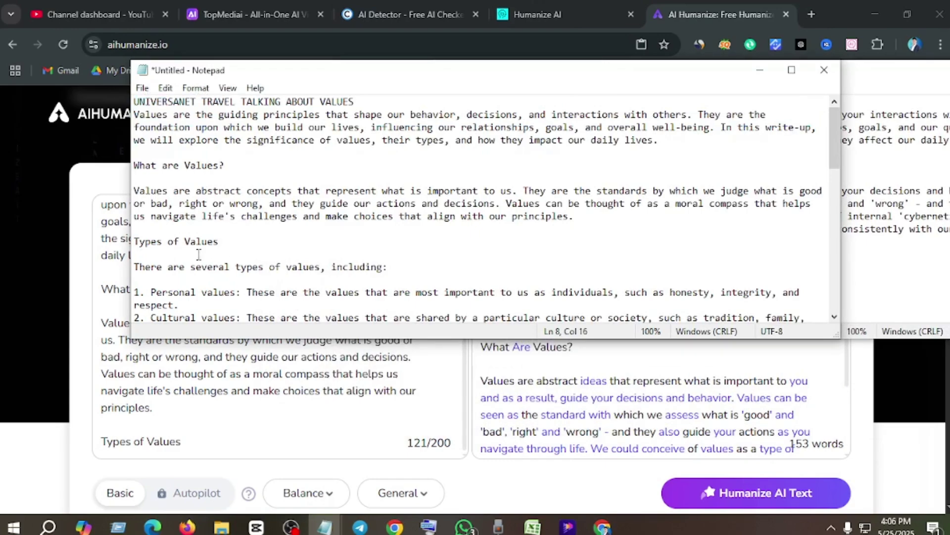
{"action": "left_click_drag", "start_coordinate": [132, 267], "coordinate": [471, 151]}
{"action": "right_click", "coordinate": [395, 144]}
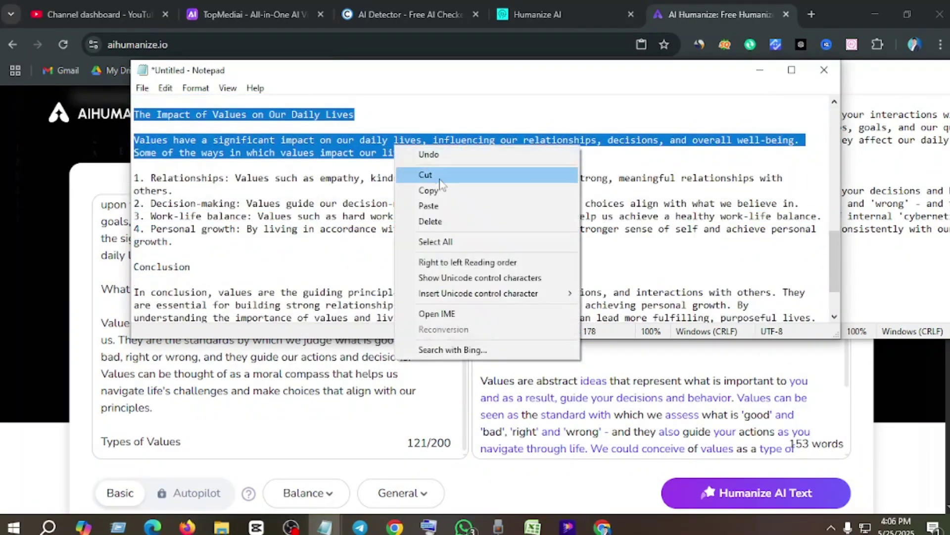
{"action": "left_click", "coordinate": [438, 189]}
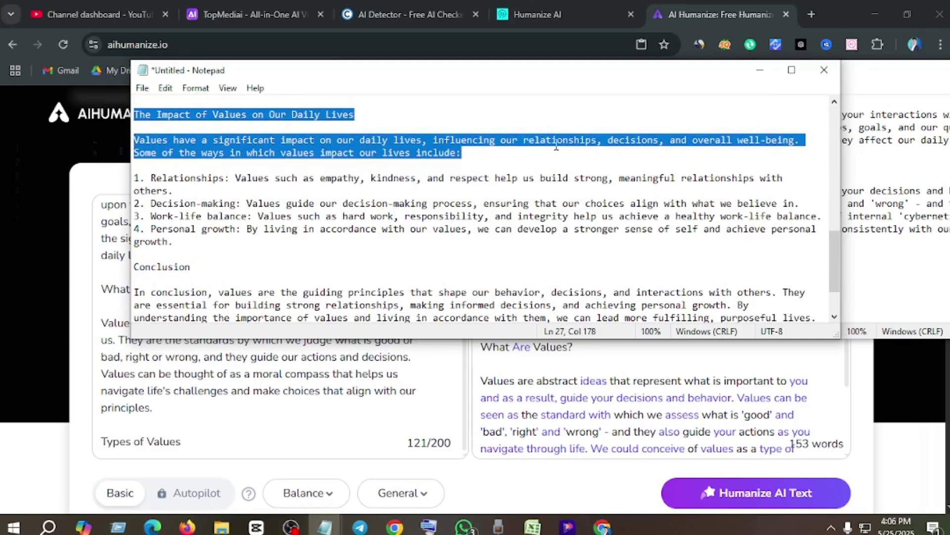
- Switch to AIHumanize and replace the first excerpt in the input box with the newly copied section
{"action": "left_click", "coordinate": [688, 9]}
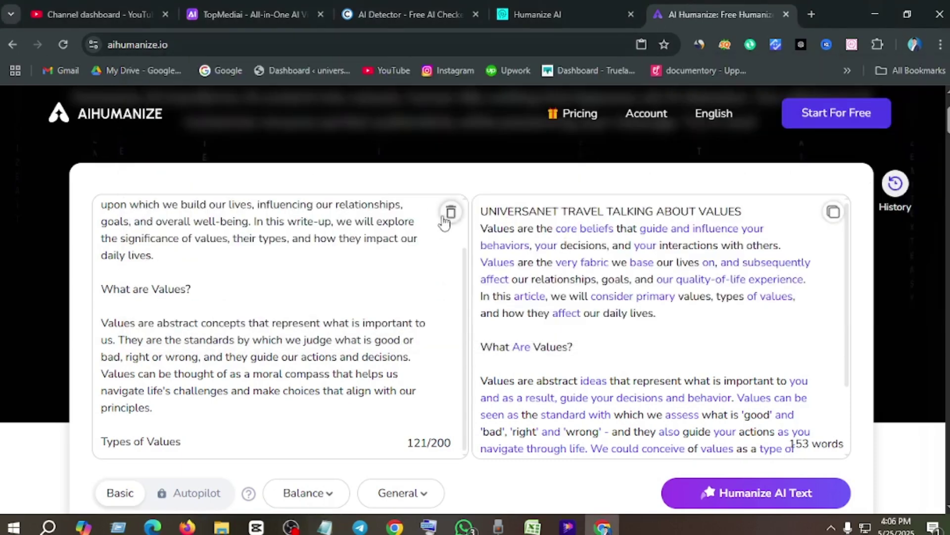
{"action": "left_click", "coordinate": [450, 212]}
{"action": "right_click", "coordinate": [253, 232]}
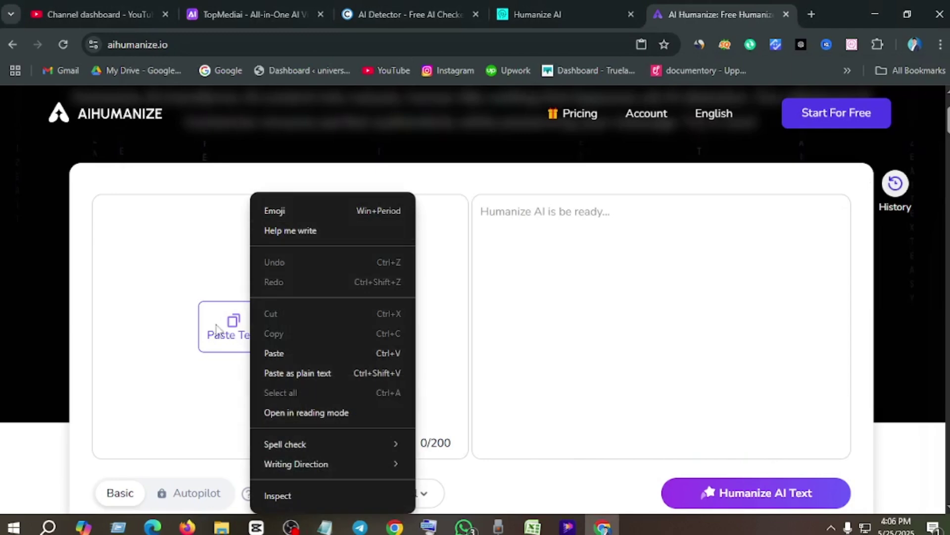
{"action": "left_click", "coordinate": [222, 325]}
- Shorten the input to fit the 200-word limit by deleting everything from the "The Impact of Values on Our Daily Lives" heading onward
{"action": "scroll", "coordinate": [329, 326], "scroll_direction": "down", "scroll_amount": 6}
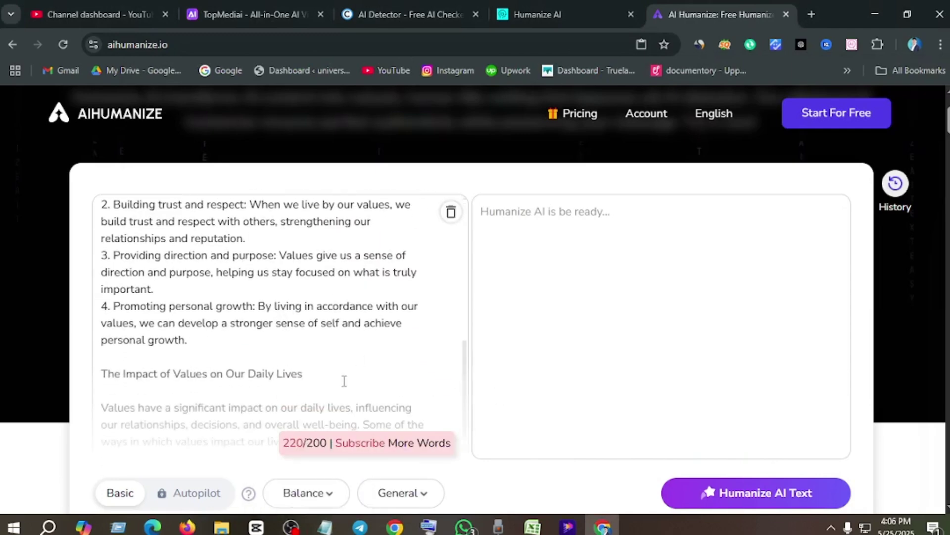
{"action": "scroll", "coordinate": [344, 382], "scroll_direction": "down", "scroll_amount": 3}
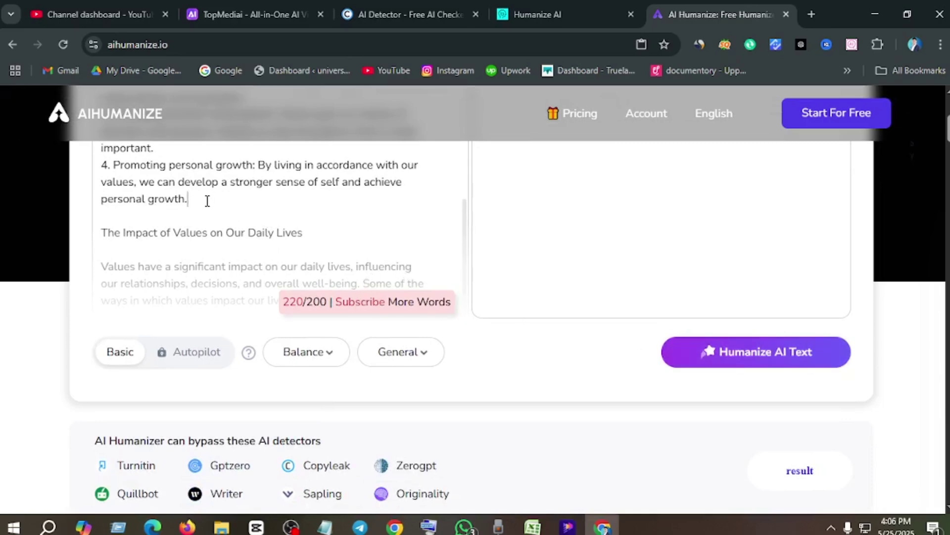
{"action": "left_click_drag", "start_coordinate": [207, 201], "coordinate": [461, 333]}
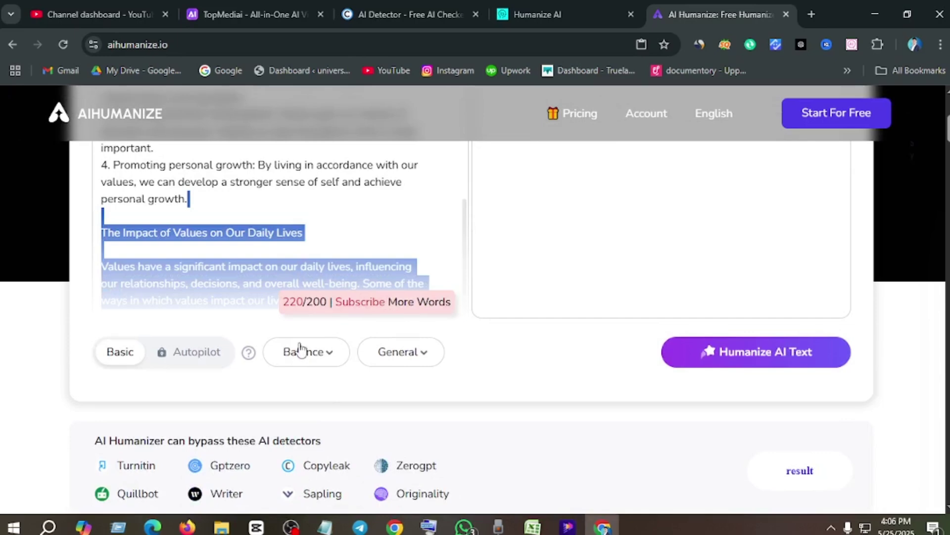
{"action": "key", "text": "BackSpace"}
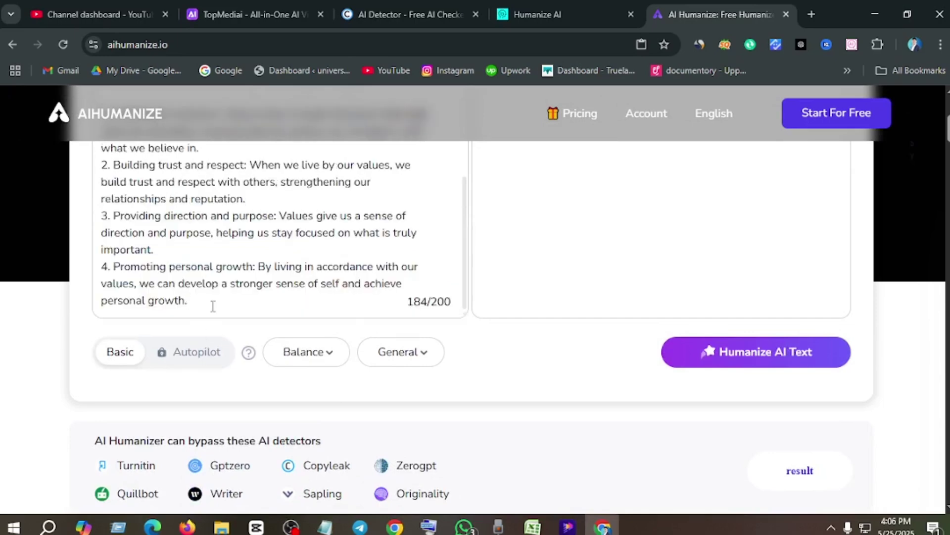
- Humanize the shortened section and check its AI score and rewritten text
{"action": "left_click", "coordinate": [748, 352]}
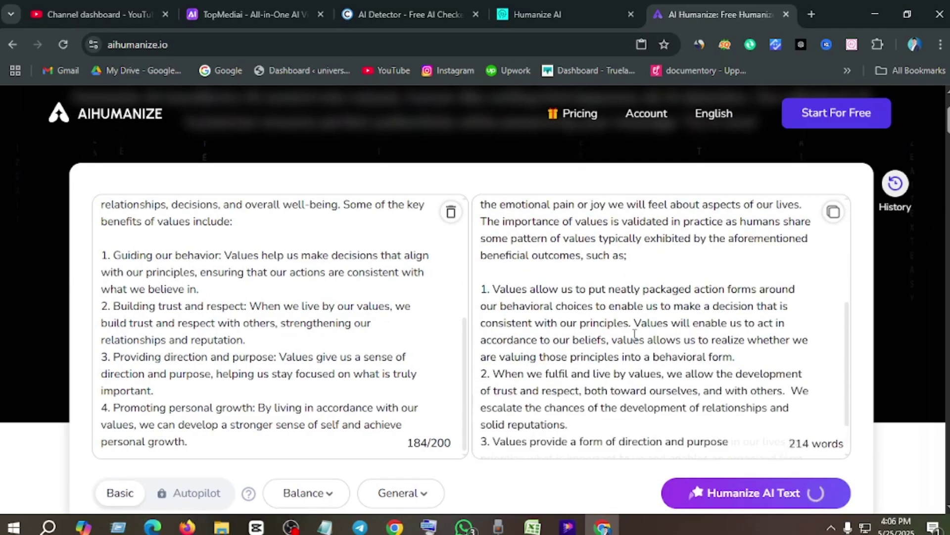
{"action": "scroll", "coordinate": [647, 373], "scroll_direction": "down", "scroll_amount": 2}
{"action": "scroll", "coordinate": [647, 374], "scroll_direction": "down", "scroll_amount": 3}
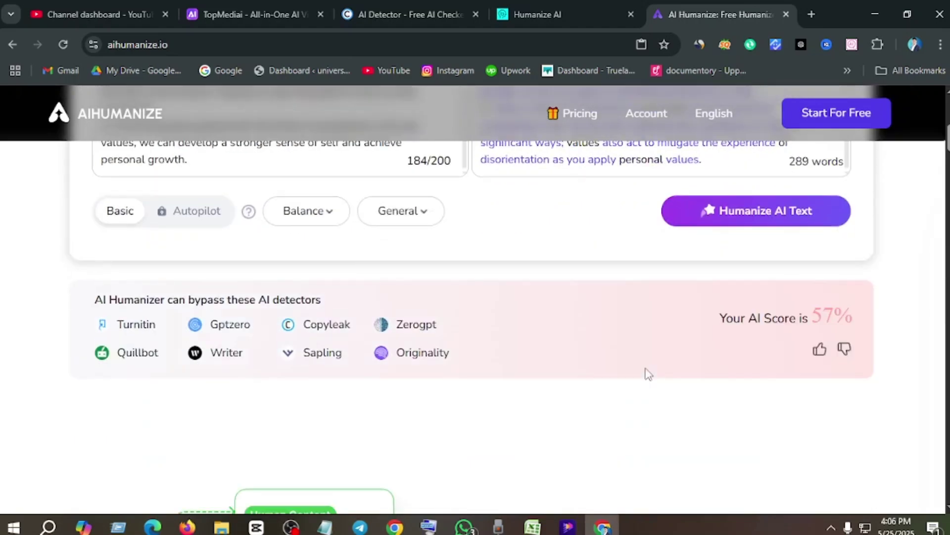
{"action": "scroll", "coordinate": [647, 374], "scroll_direction": "up", "scroll_amount": 1}
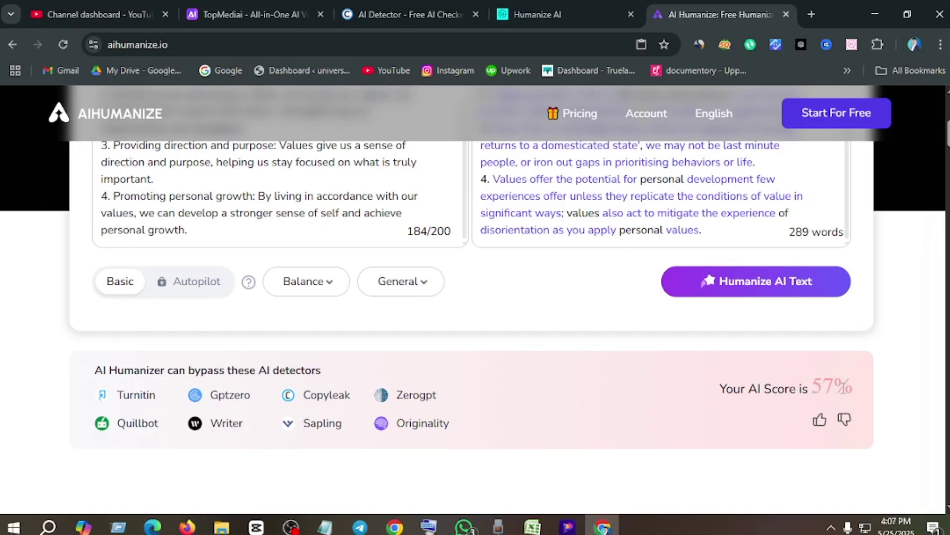
{"action": "scroll", "coordinate": [834, 388], "scroll_direction": "up", "scroll_amount": 1}
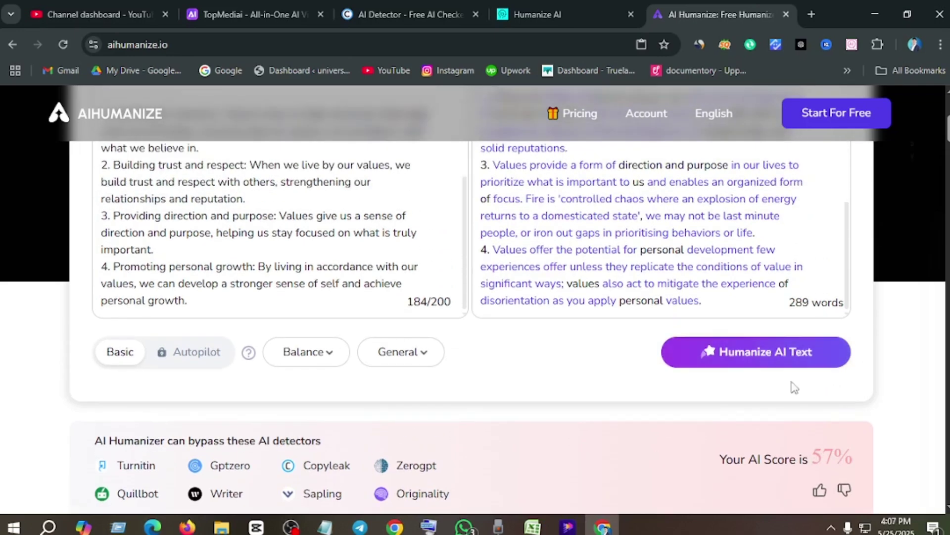
- Rerun the AI text humanizer twice on the same section, checking the AI score after the first rerun
{"action": "left_click", "coordinate": [749, 353]}
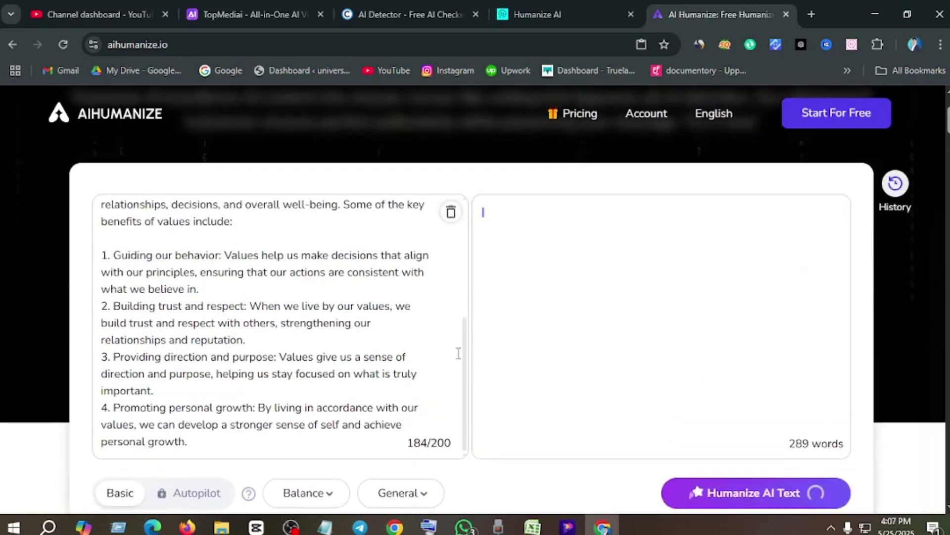
{"action": "scroll", "coordinate": [532, 374], "scroll_direction": "down", "scroll_amount": 2}
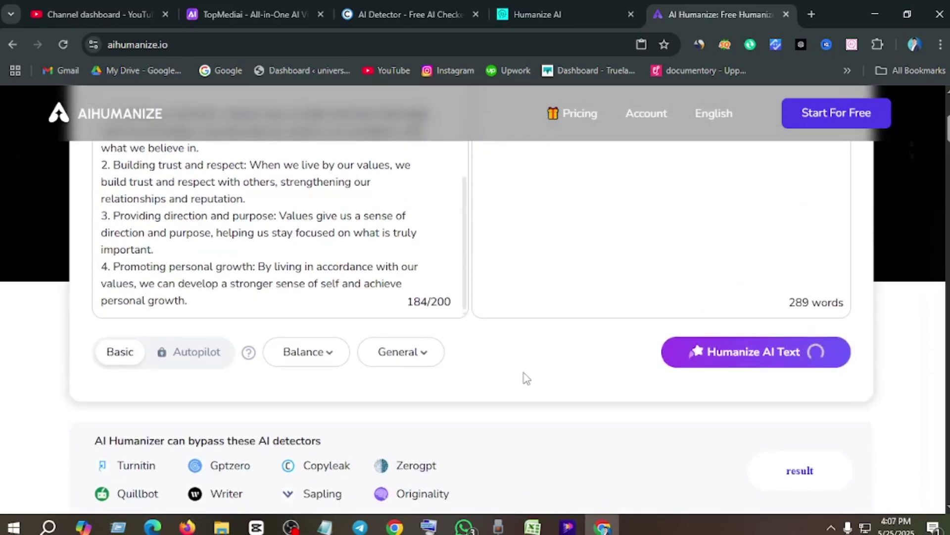
{"action": "scroll", "coordinate": [525, 379], "scroll_direction": "down", "scroll_amount": 1}
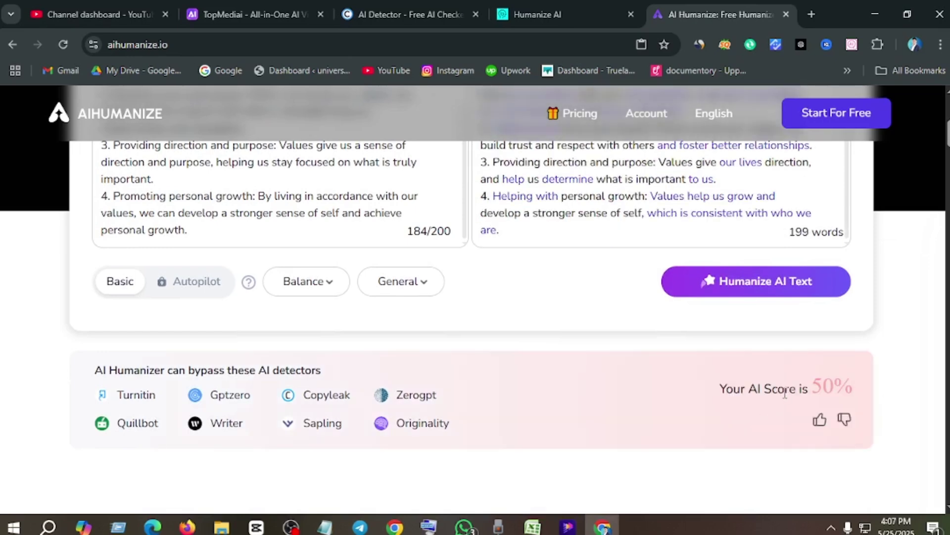
{"action": "left_click", "coordinate": [762, 295]}
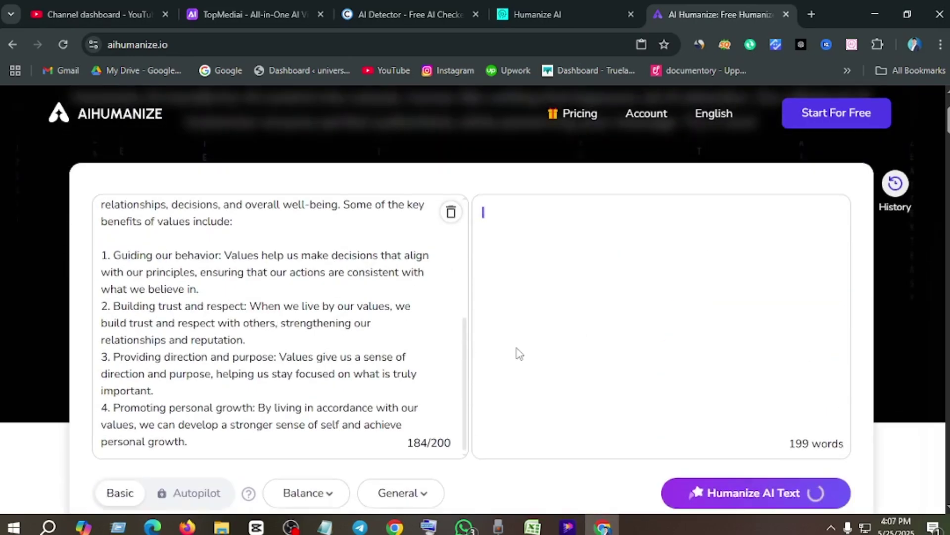
{"action": "scroll", "coordinate": [507, 354], "scroll_direction": "down", "scroll_amount": 3}
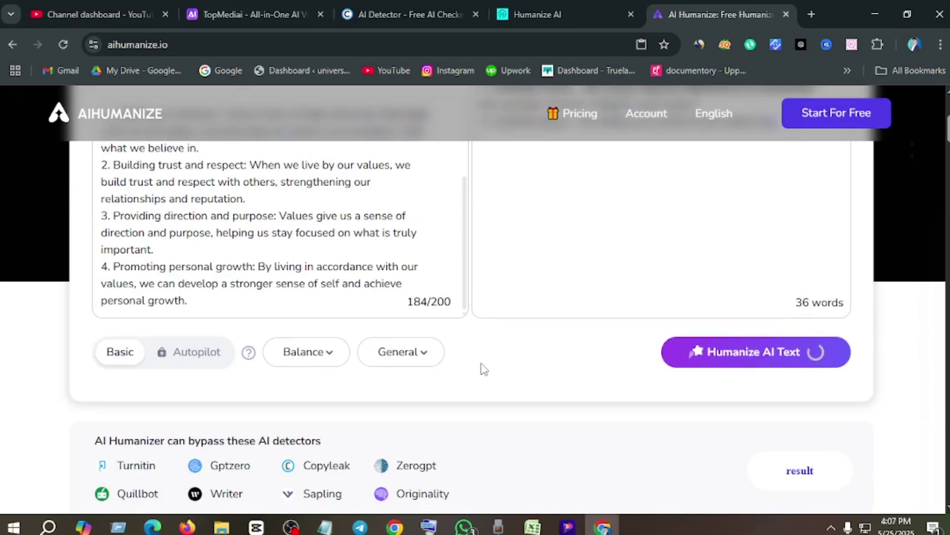
{"action": "scroll", "coordinate": [484, 369], "scroll_direction": "down", "scroll_amount": 1}
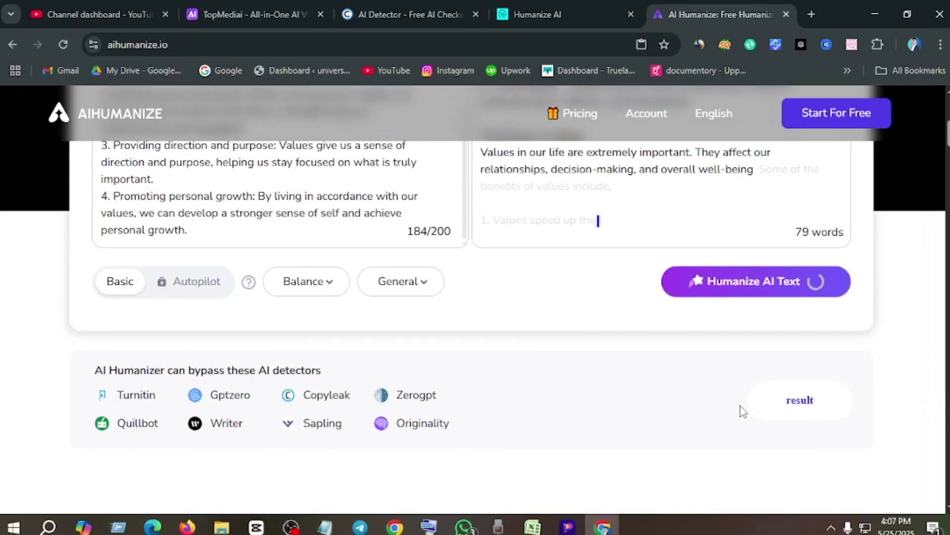
- Copy the humanized section, add it below "Types of Values" in the second Notepad document, and return to AIHumanize
{"action": "key", "text": "F5"}
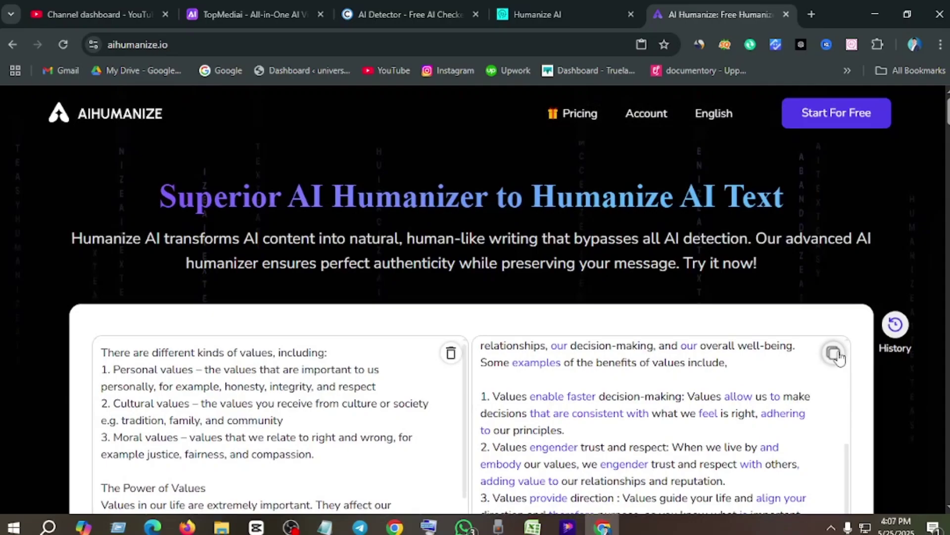
{"action": "key", "text": "alt+Tab"}
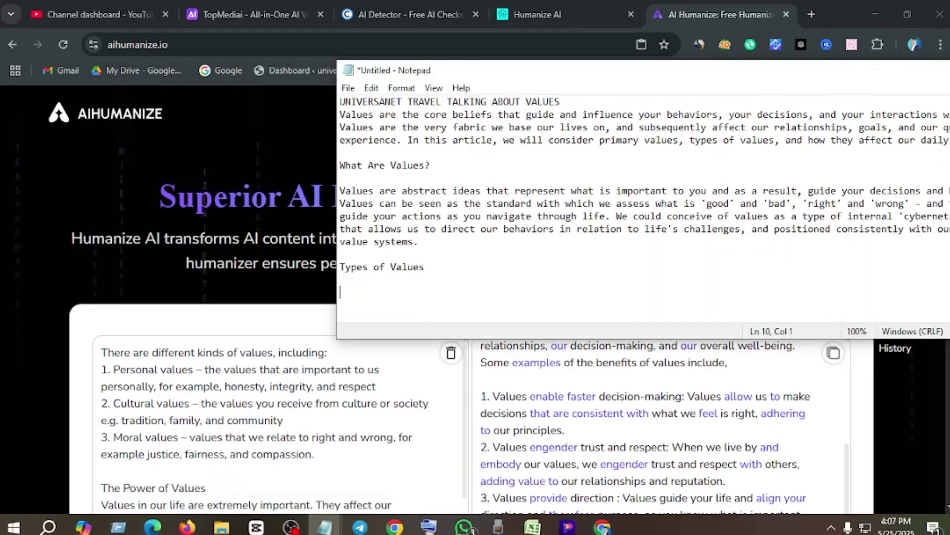
{"action": "mouse_move", "coordinate": [324, 527]}
{"action": "left_click", "coordinate": [384, 470]}
{"action": "scroll", "coordinate": [490, 198], "scroll_direction": "down", "scroll_amount": 5}
{"action": "left_click", "coordinate": [603, 527]}
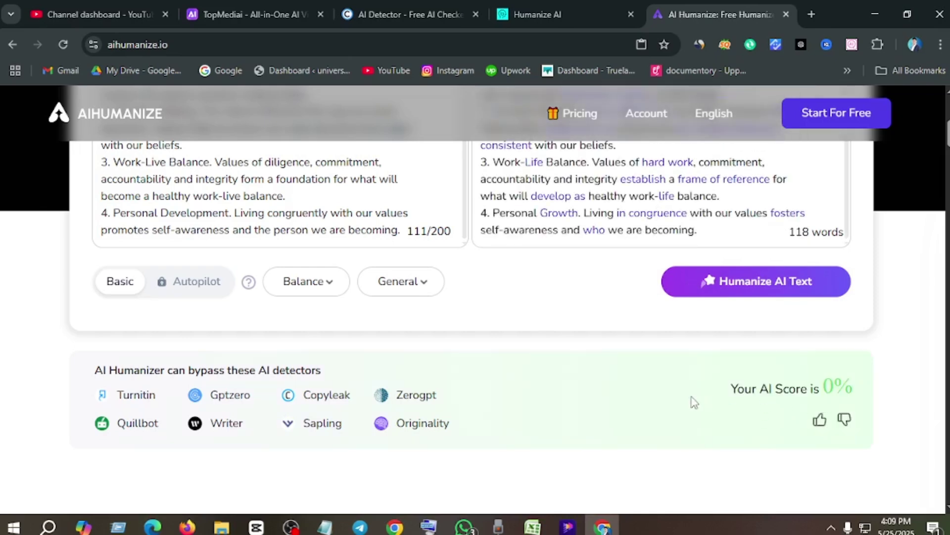
- Copy the humanized section on how values influence our lives and bring up the Notepad document that collects the rewritten text
{"action": "scroll", "coordinate": [752, 427], "scroll_direction": "up", "scroll_amount": 7}
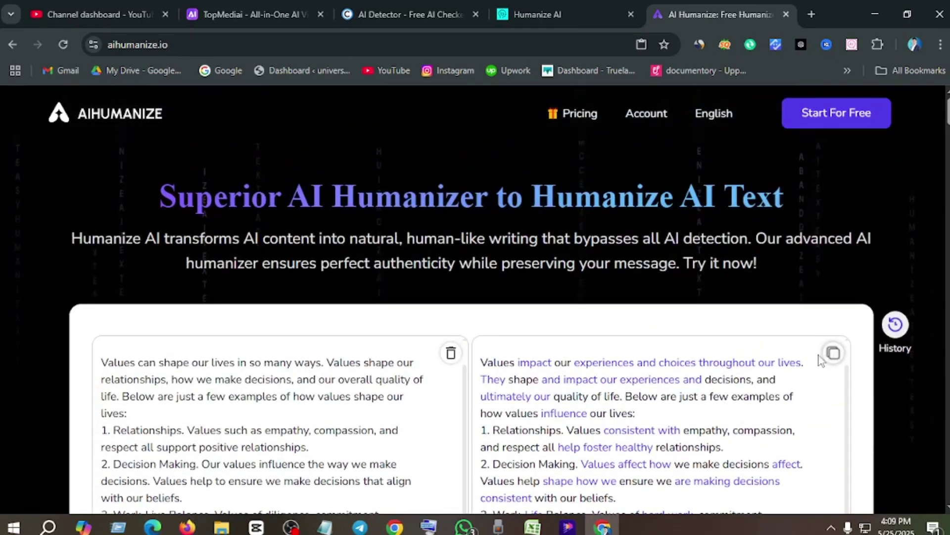
{"action": "left_click", "coordinate": [834, 352]}
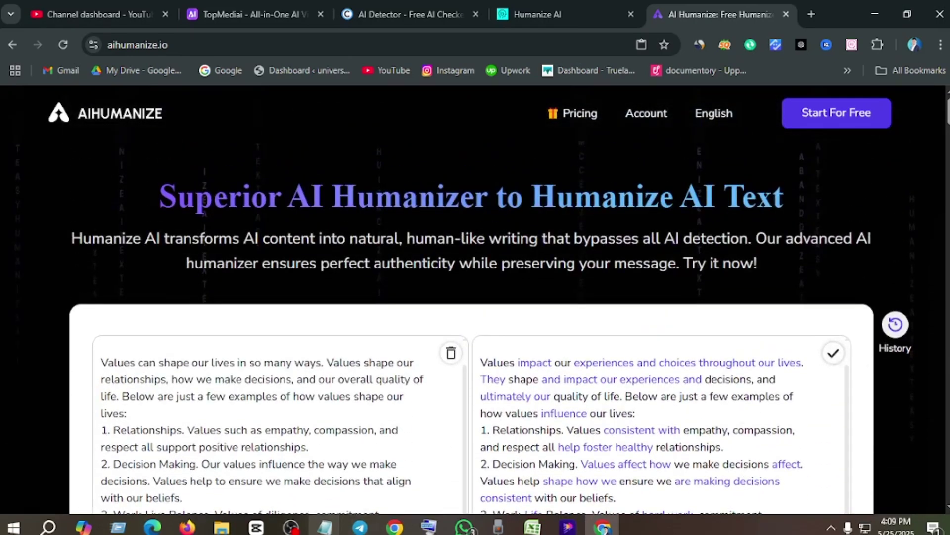
{"action": "mouse_move", "coordinate": [325, 526]}
{"action": "left_click", "coordinate": [373, 490]}
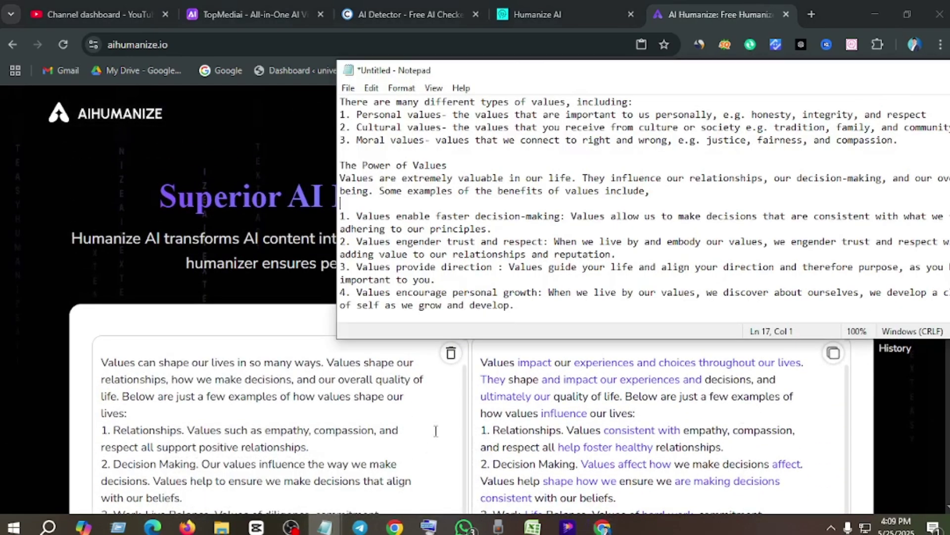
- Add the copied section at the end of the document, several blank lines below the "Values encourage personal growth" item
{"action": "left_click", "coordinate": [525, 304]}
{"action": "key", "text": "Return"}
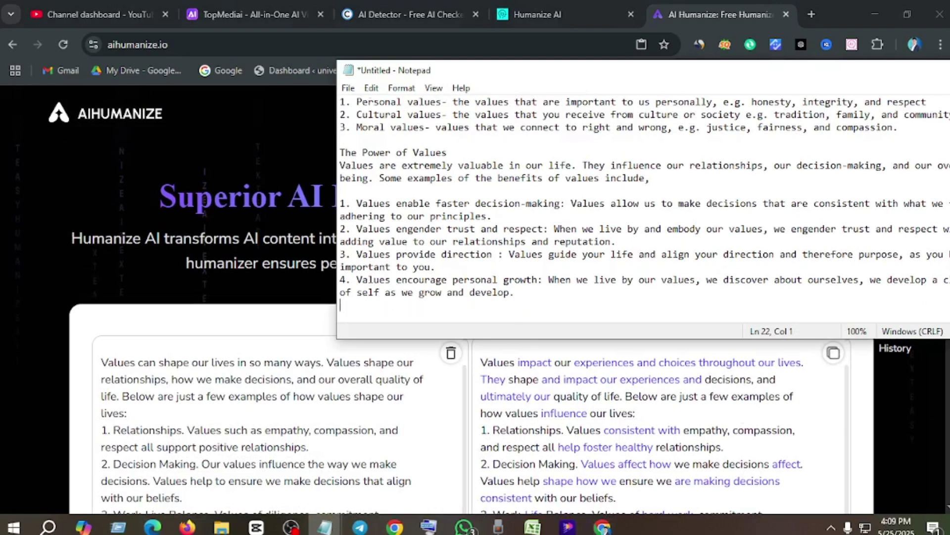
{"action": "key", "text": "Return"}
{"action": "key", "text": "Return"}
{"action": "key", "text": "Return"}
{"action": "key", "text": "Return"}
{"action": "key", "text": "Return"}
{"action": "key", "text": "Return"}
{"action": "key", "text": "Return"}
{"action": "key", "text": "Return"}
{"action": "key", "text": "Return"}
{"action": "key", "text": "BackSpace"}
{"action": "key", "text": "BackSpace"}
{"action": "key", "text": "BackSpace"}
{"action": "key", "text": "BackSpace"}
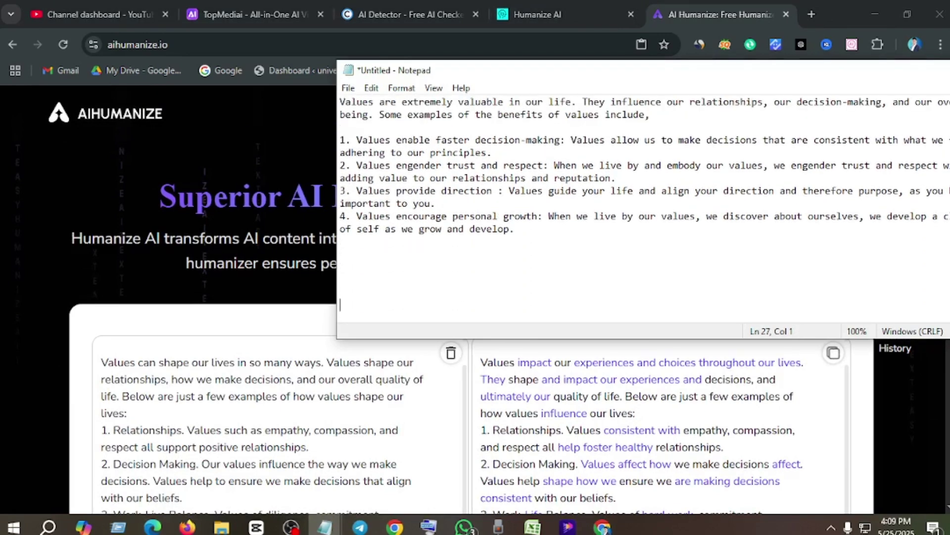
{"action": "key", "text": "ctrl+v"}
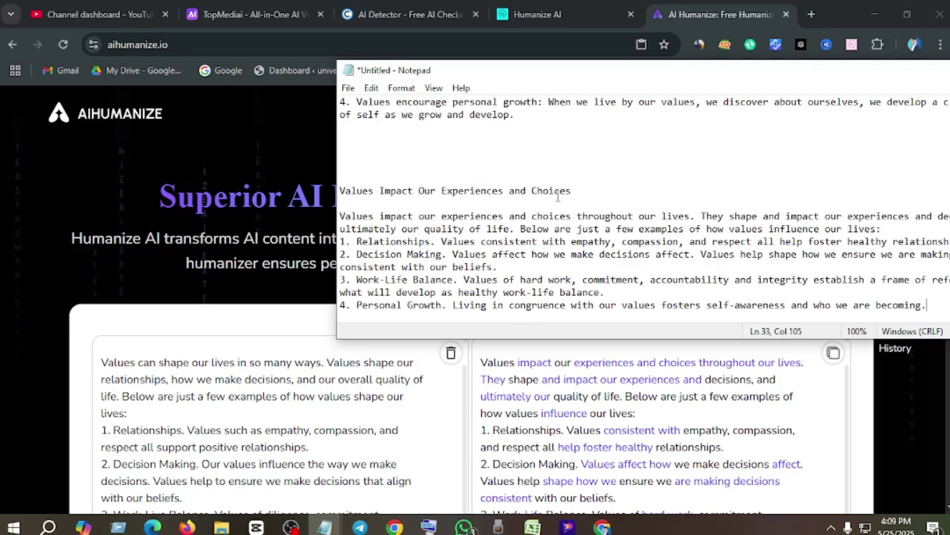
- Copy the Conclusion heading and all the text under it from the original article in the other Notepad window
{"action": "scroll", "coordinate": [279, 396], "scroll_direction": "down", "scroll_amount": 4}
{"action": "left_click", "coordinate": [324, 527]}
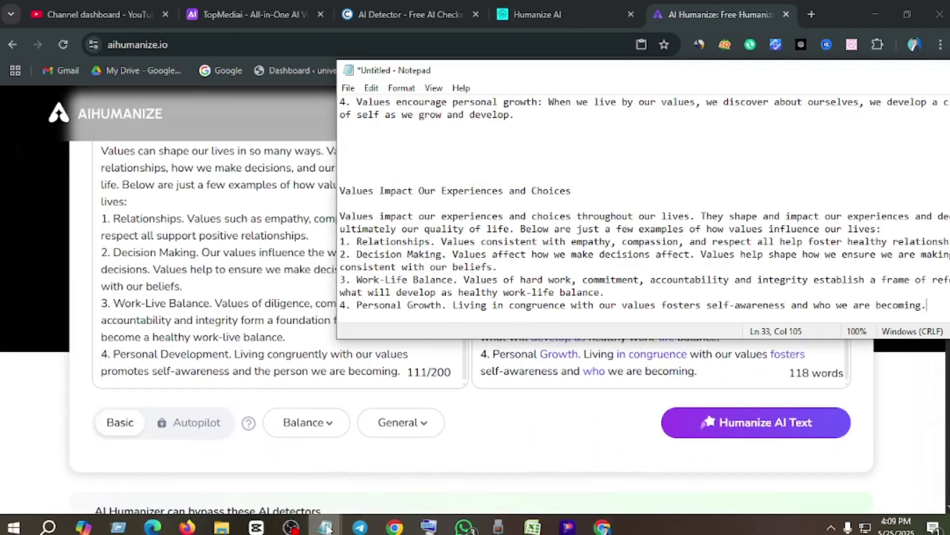
{"action": "left_click", "coordinate": [249, 476]}
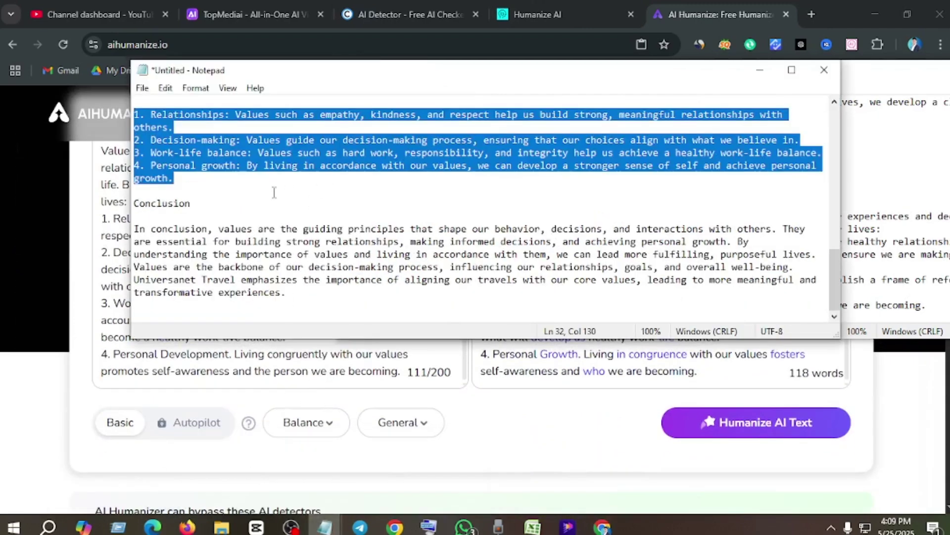
{"action": "left_click", "coordinate": [198, 202]}
{"action": "left_click_drag", "start_coordinate": [136, 203], "coordinate": [348, 295]}
{"action": "right_click", "coordinate": [328, 273]}
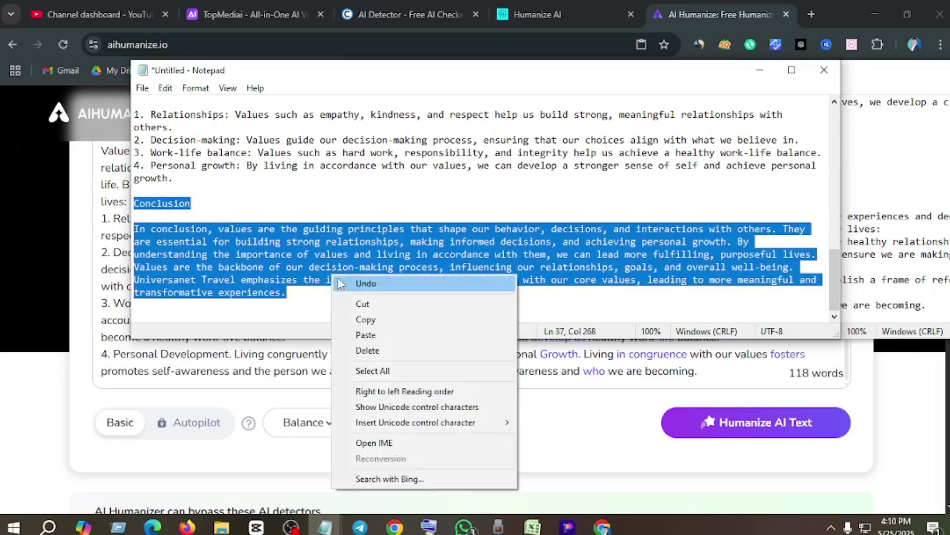
{"action": "left_click", "coordinate": [347, 318]}
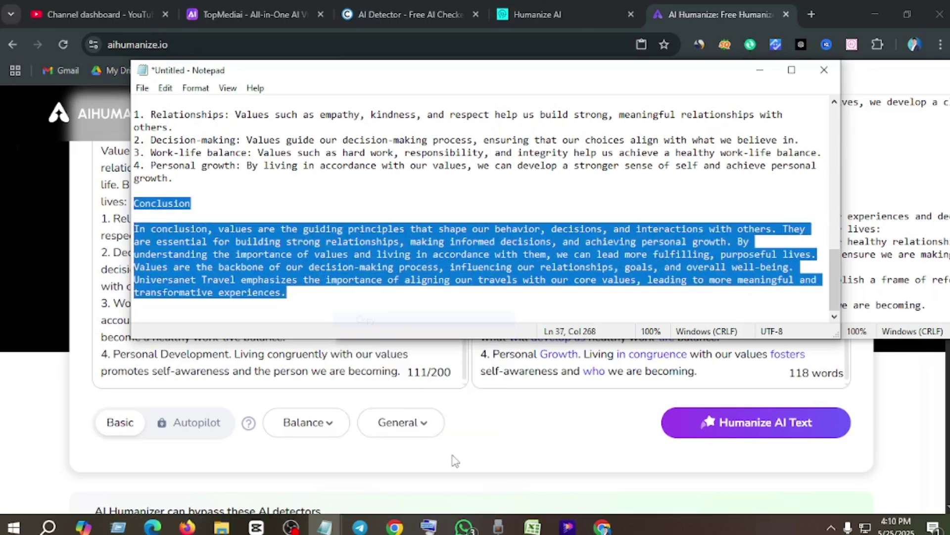
- Return to AIHumanize and replace the previous input text with the copied Conclusion section
{"action": "left_click", "coordinate": [602, 526]}
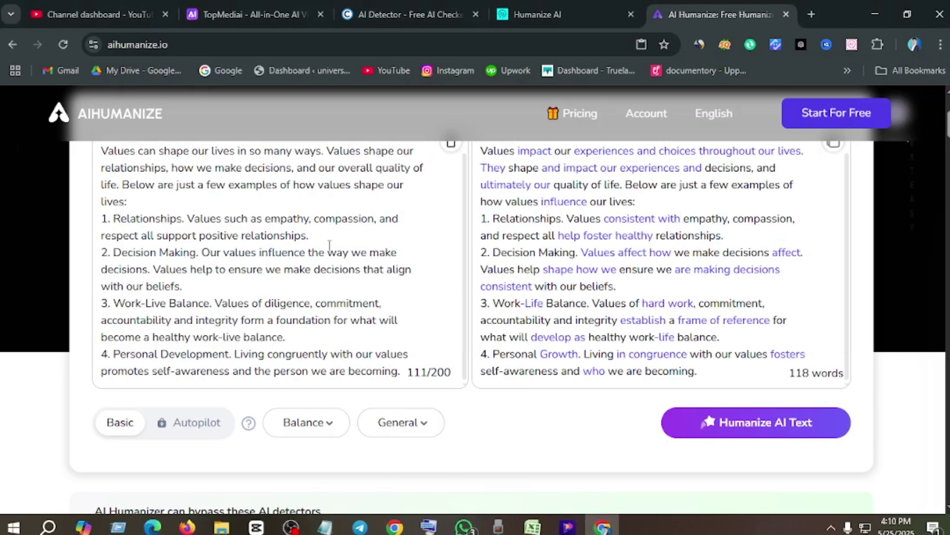
{"action": "scroll", "coordinate": [366, 238], "scroll_direction": "up", "scroll_amount": 1}
{"action": "left_click", "coordinate": [450, 144]}
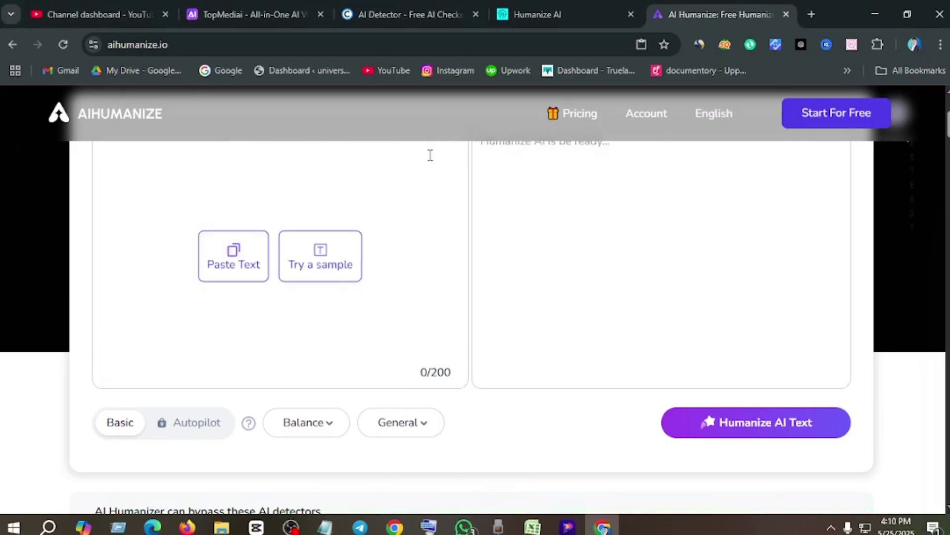
{"action": "left_click", "coordinate": [233, 253]}
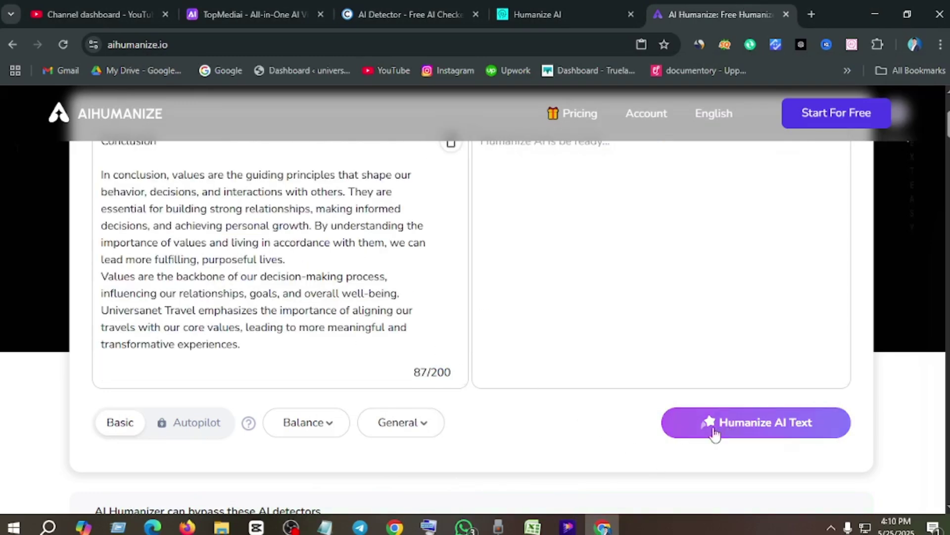
- Humanize the Conclusion section with the Basic, Balance and General settings and check its AI score
{"action": "left_click", "coordinate": [732, 422]}
{"action": "scroll", "coordinate": [294, 267], "scroll_direction": "down", "scroll_amount": 5}
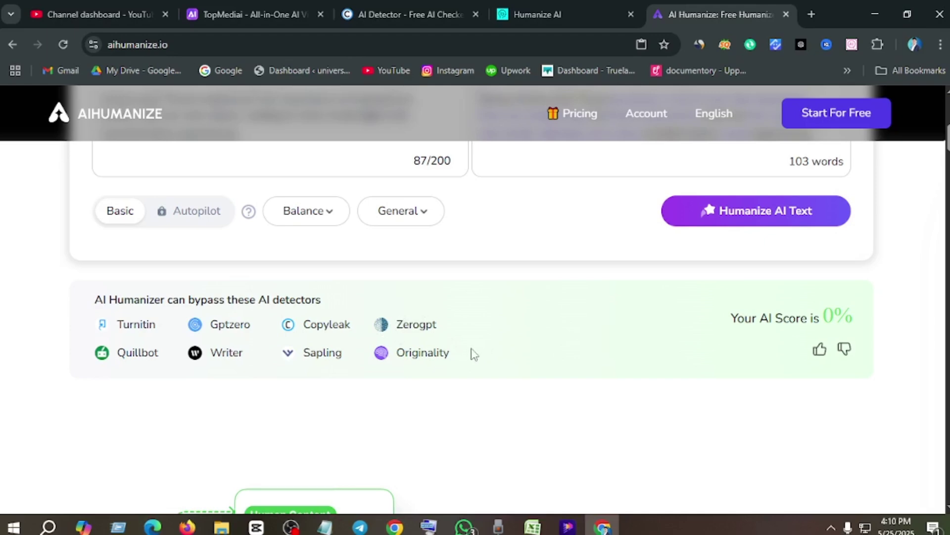
{"action": "scroll", "coordinate": [712, 402], "scroll_direction": "up", "scroll_amount": 3}
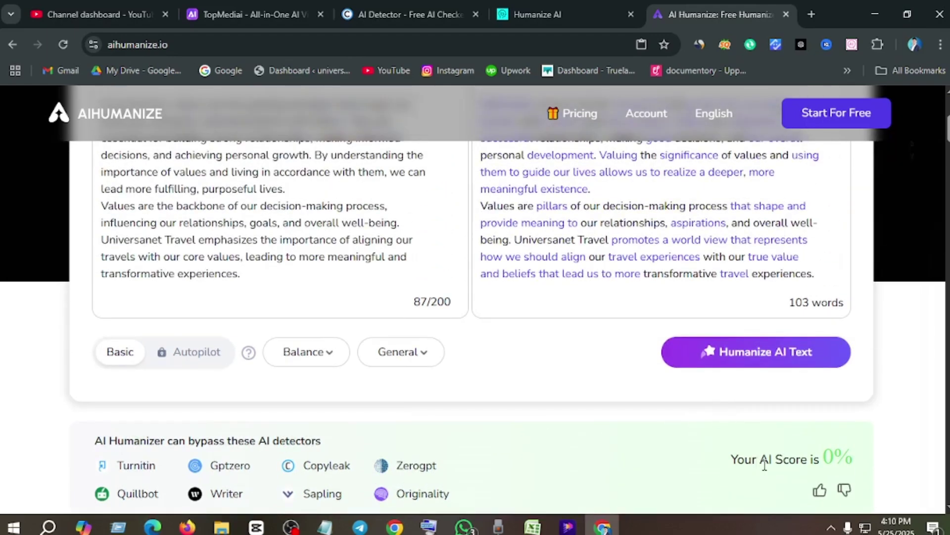
- Copy the humanized conclusion and add it at the end of the collecting Notepad document, below the Personal Growth item with blank lines between
{"action": "scroll", "coordinate": [770, 420], "scroll_direction": "up", "scroll_amount": 6}
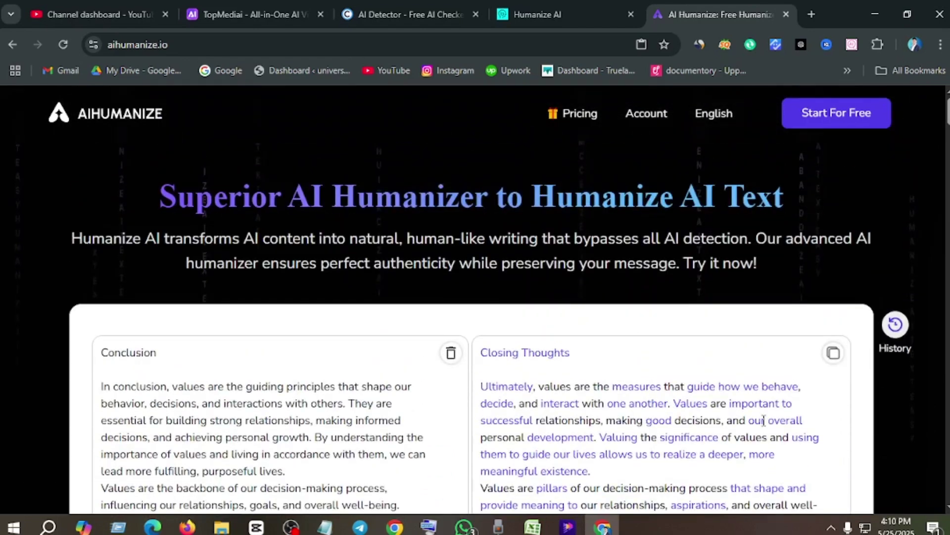
{"action": "left_click", "coordinate": [834, 355]}
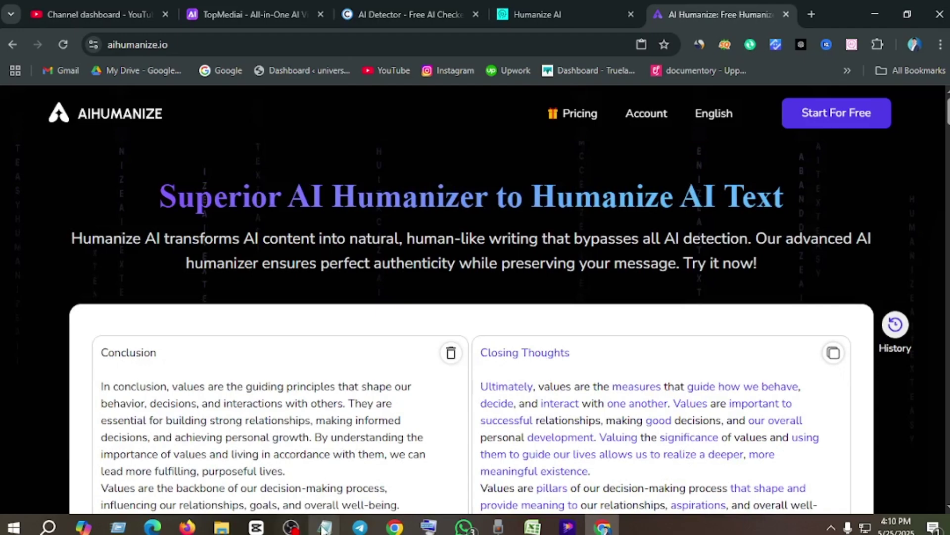
{"action": "mouse_move", "coordinate": [326, 526]}
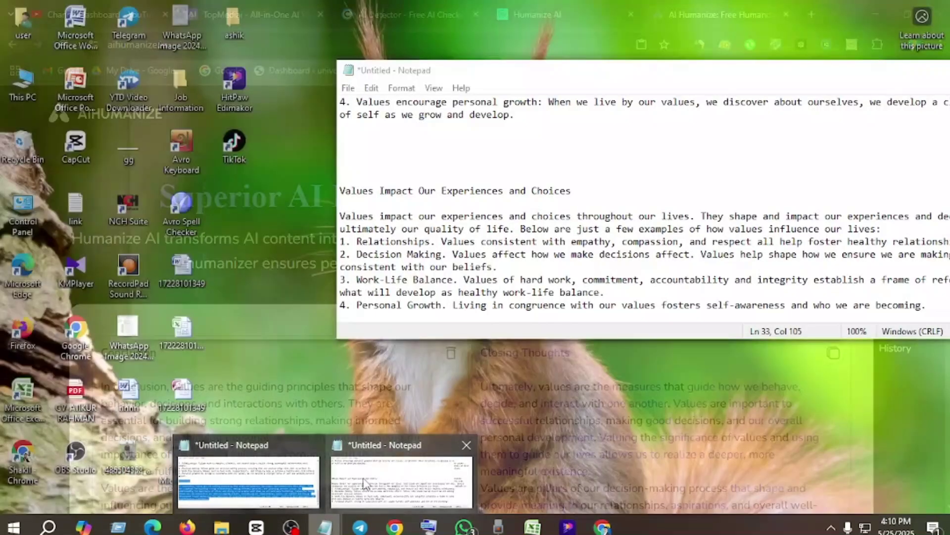
{"action": "left_click", "coordinate": [365, 483]}
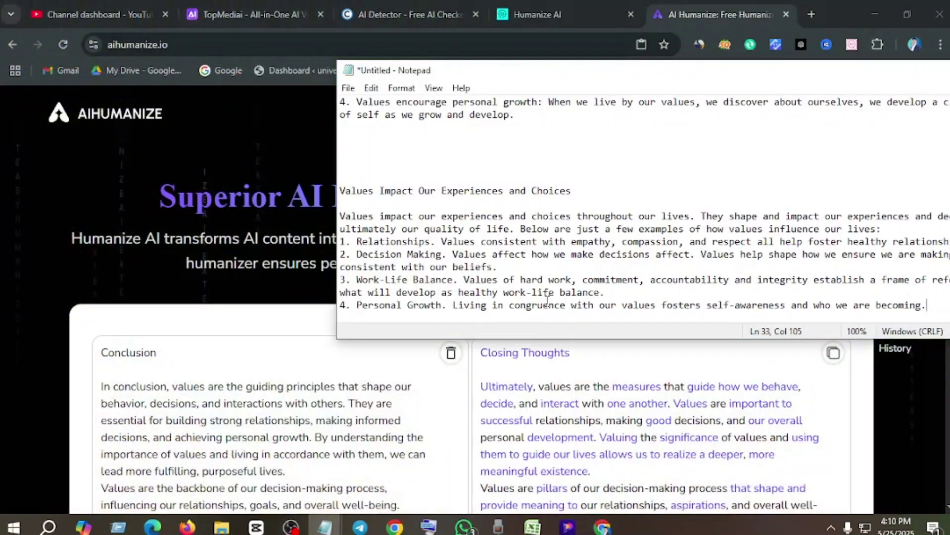
{"action": "triple_click", "coordinate": [939, 298]}
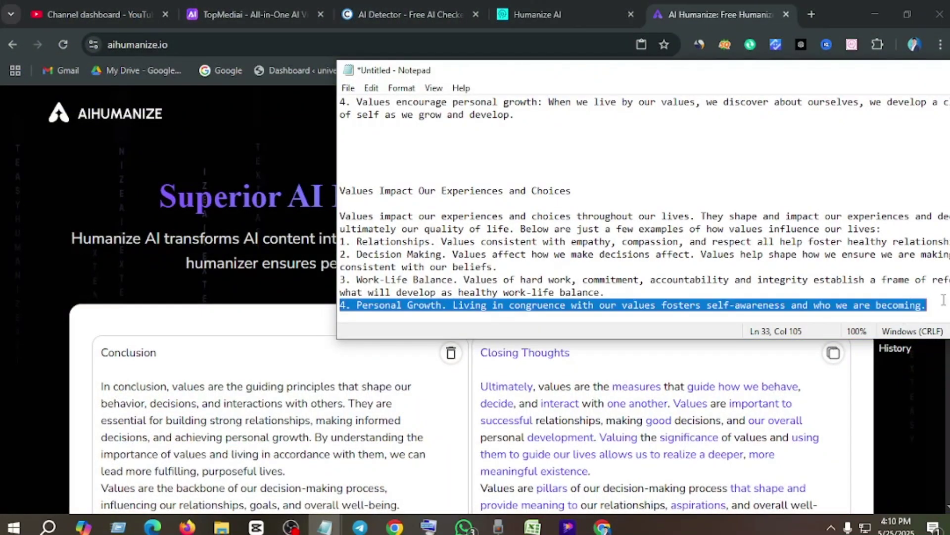
{"action": "left_click", "coordinate": [936, 308]}
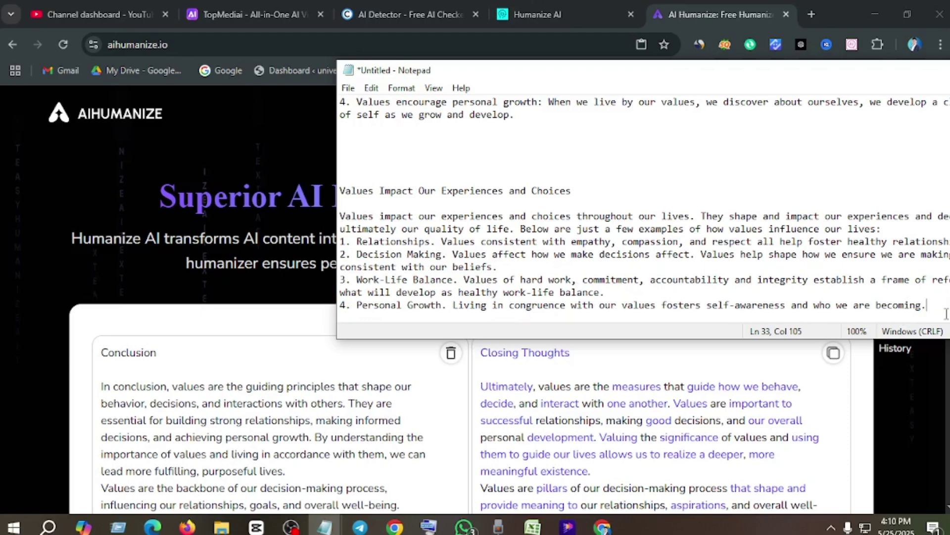
{"action": "key", "text": "Return"}
{"action": "key", "text": "Return"}
{"action": "key", "text": "Return"}
{"action": "key", "text": "ctrl+v"}
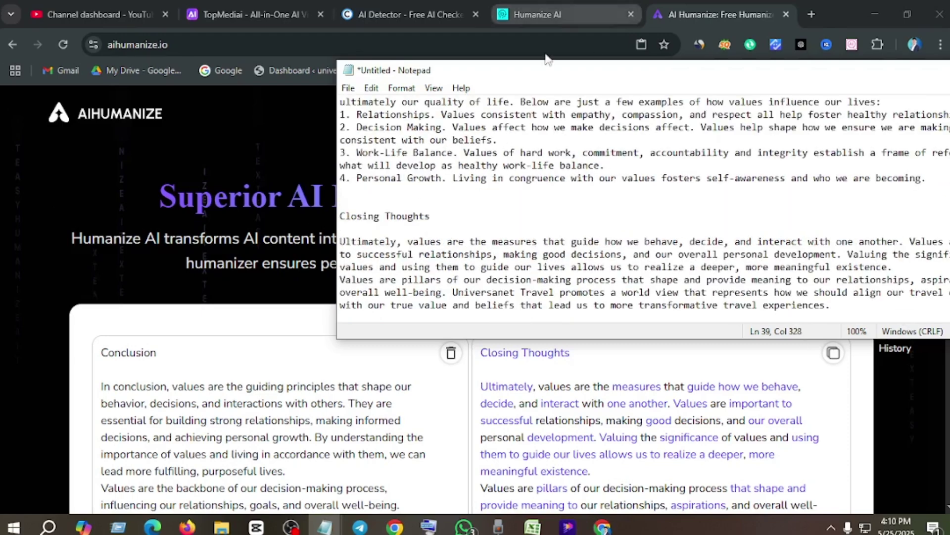
- Make the Notepad window narrower and taller, and review the collected article from its title through Closing Thoughts
{"action": "left_click_drag", "start_coordinate": [544, 75], "coordinate": [314, 123]}
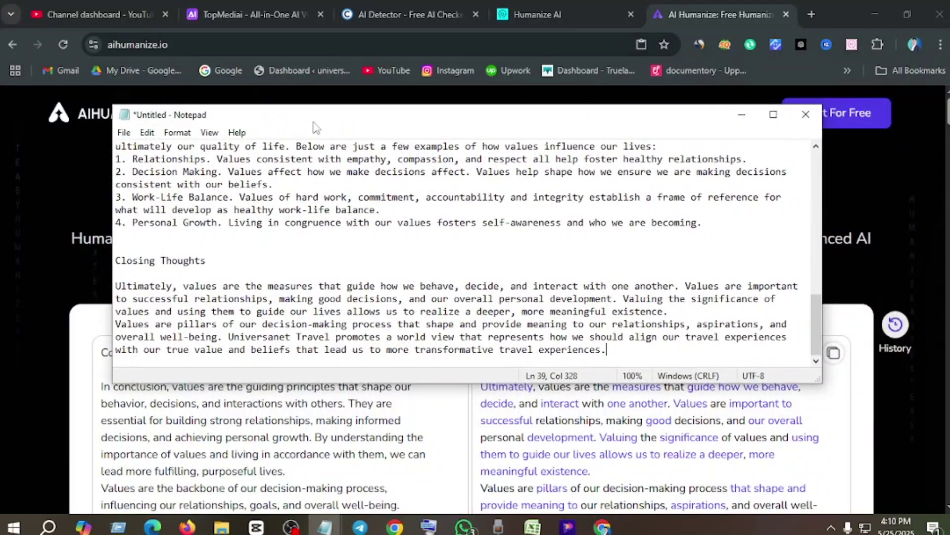
{"action": "left_click_drag", "start_coordinate": [113, 104], "coordinate": [369, 169]}
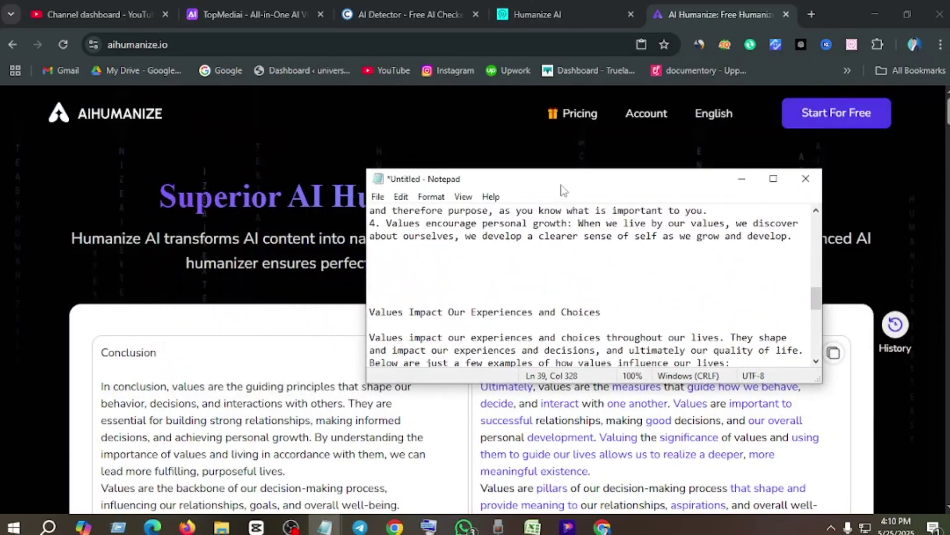
{"action": "left_click_drag", "start_coordinate": [561, 188], "coordinate": [358, 90]}
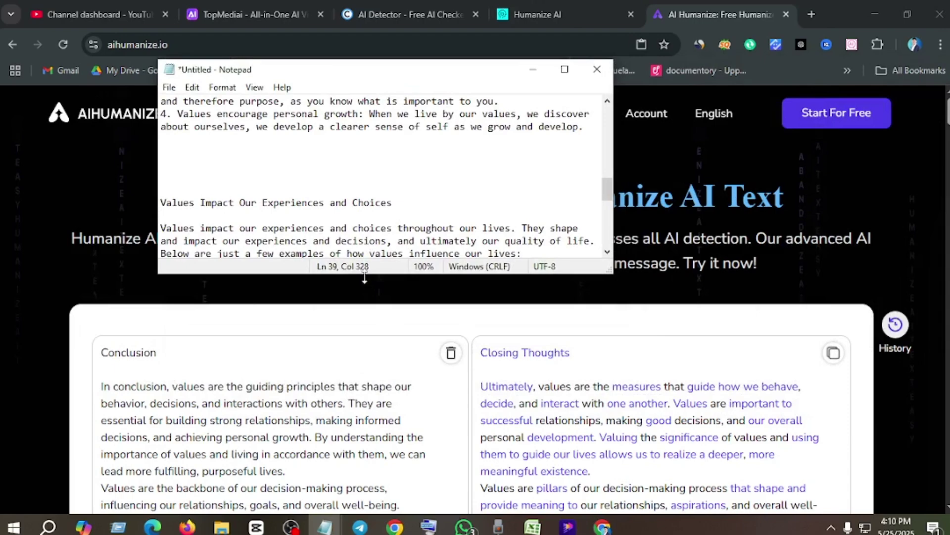
{"action": "left_click_drag", "start_coordinate": [364, 277], "coordinate": [364, 499]}
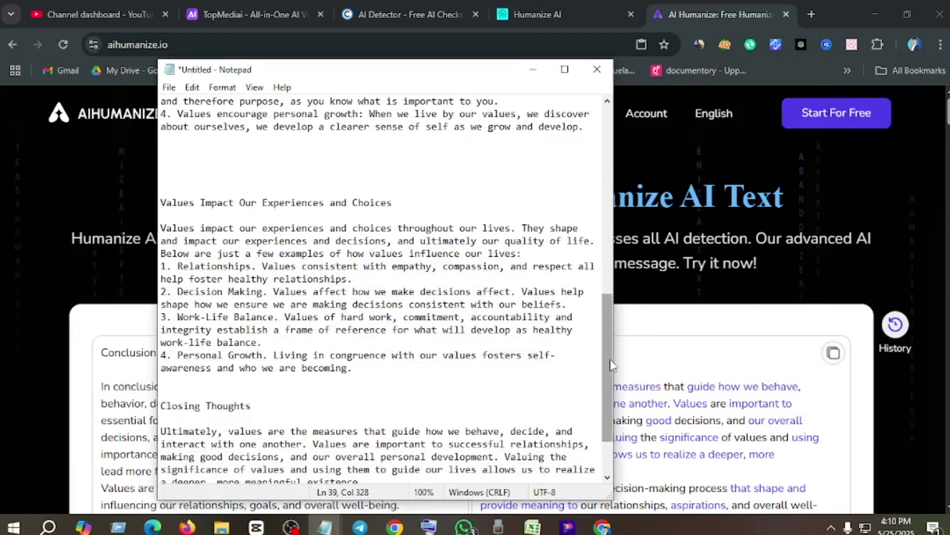
{"action": "left_click_drag", "start_coordinate": [611, 365], "coordinate": [537, 309]}
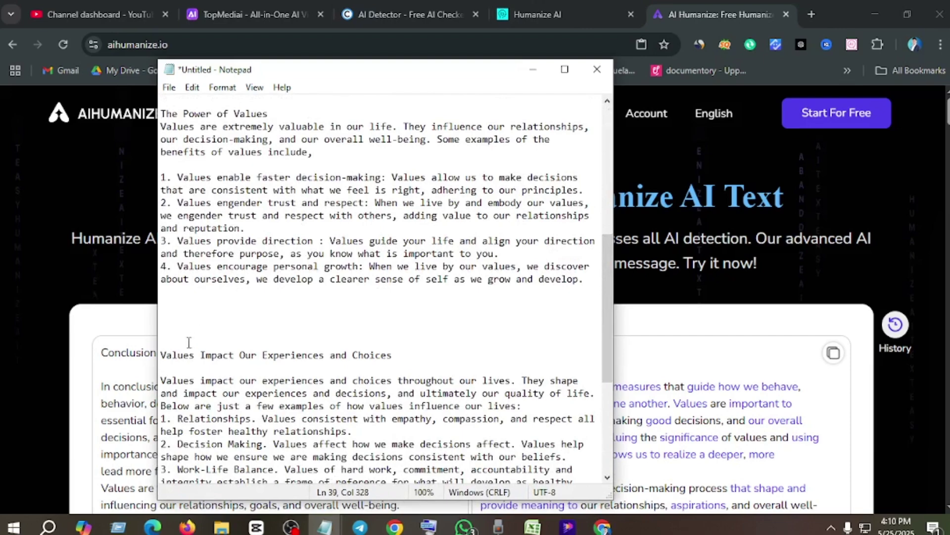
{"action": "scroll", "coordinate": [226, 360], "scroll_direction": "up", "scroll_amount": 9}
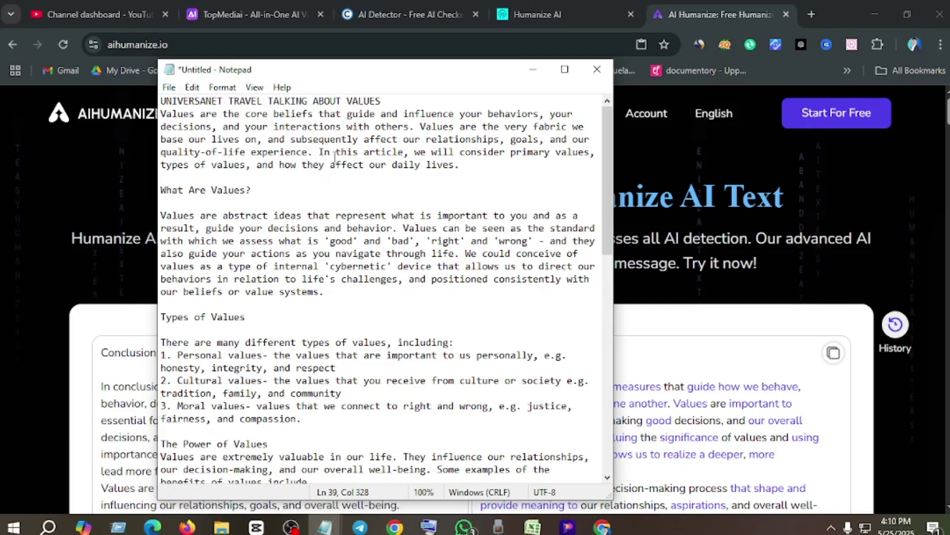
{"action": "scroll", "coordinate": [335, 157], "scroll_direction": "down", "scroll_amount": 13}
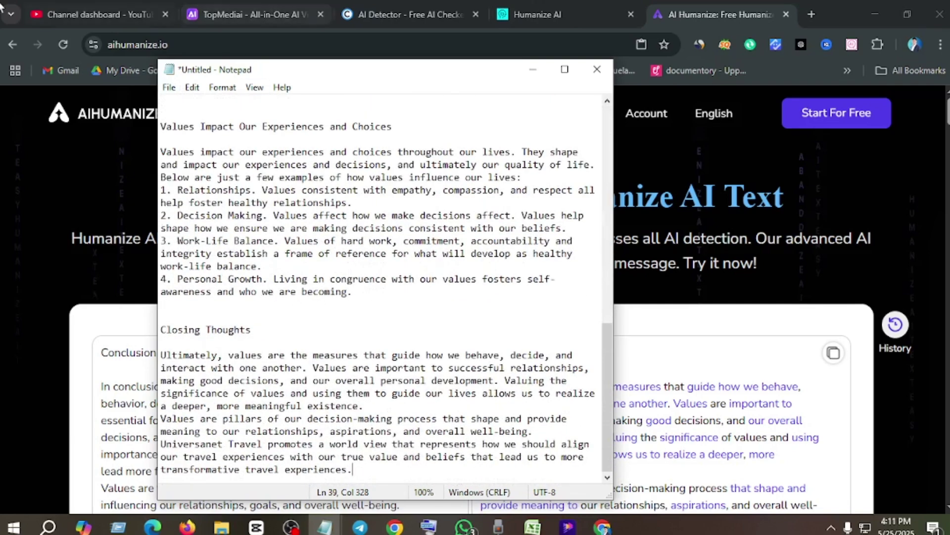
{"action": "mouse_move", "coordinate": [425, 80]}
{"action": "left_mouse_down"}
{"action": "mouse_move", "coordinate": [463, 225]}
{"action": "mouse_move", "coordinate": [685, 98]}
{"action": "mouse_move", "coordinate": [430, 73]}
{"action": "left_mouse_up"}
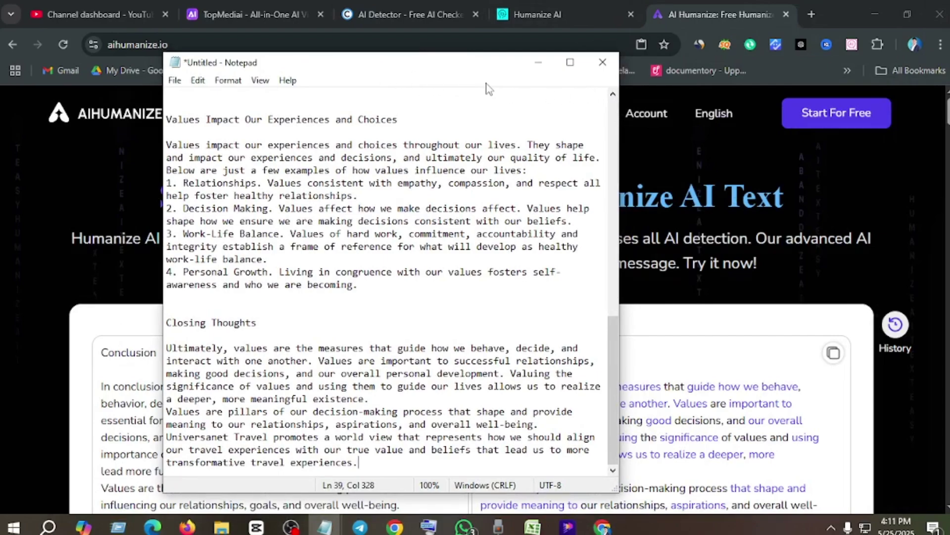
{"action": "left_click_drag", "start_coordinate": [488, 89], "coordinate": [433, 70]}
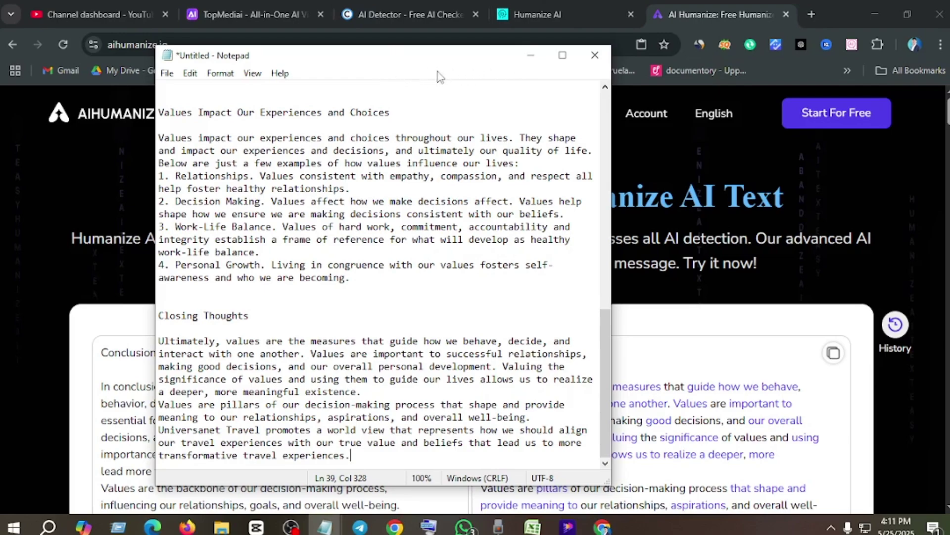
{"action": "left_click_drag", "start_coordinate": [365, 69], "coordinate": [425, 64]}
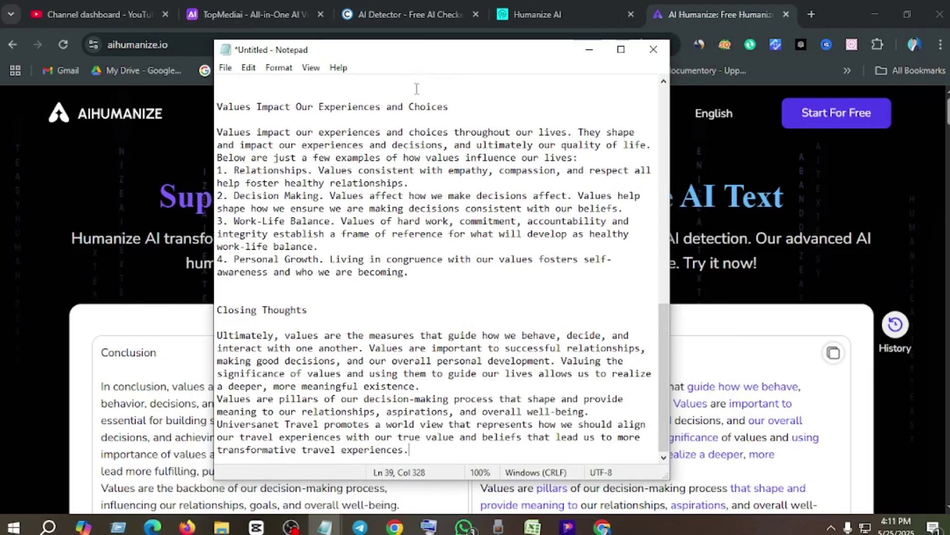
{"action": "left_click_drag", "start_coordinate": [442, 57], "coordinate": [363, 88]}
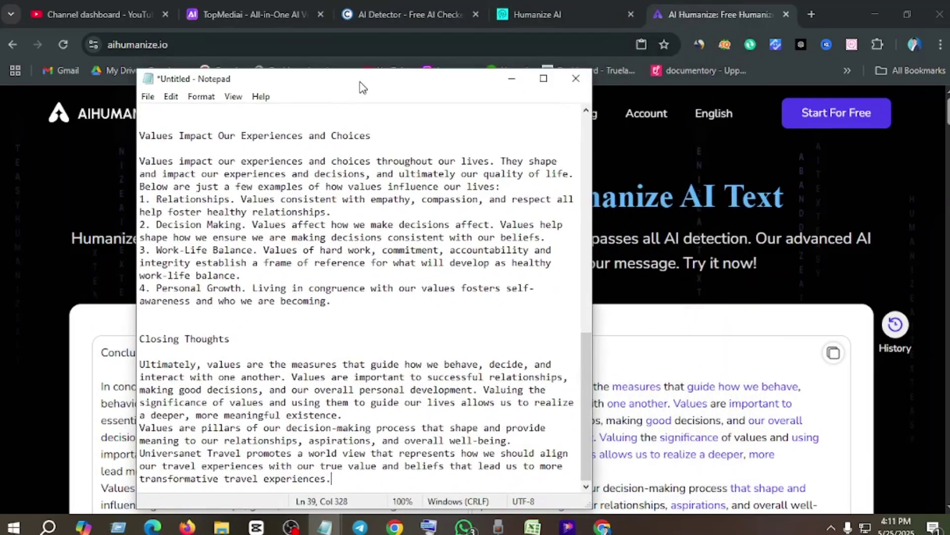